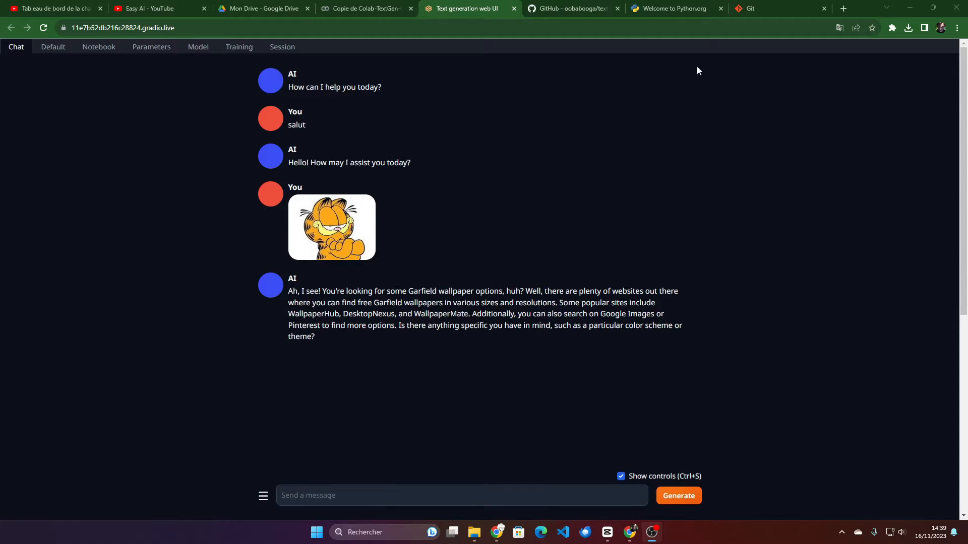
# View the Python website and the Git website as sources for the required software.
pyautogui.click(655, 10)
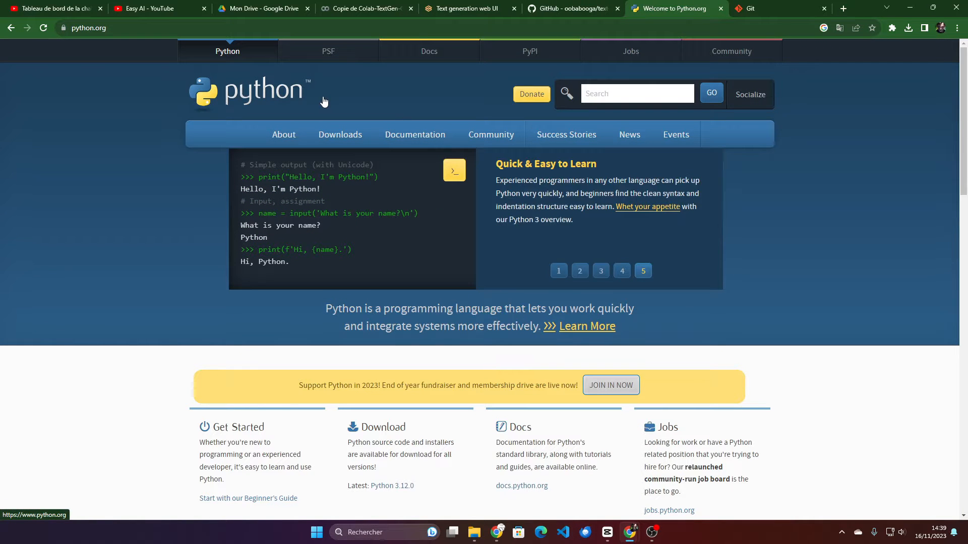
pyautogui.click(782, 13)
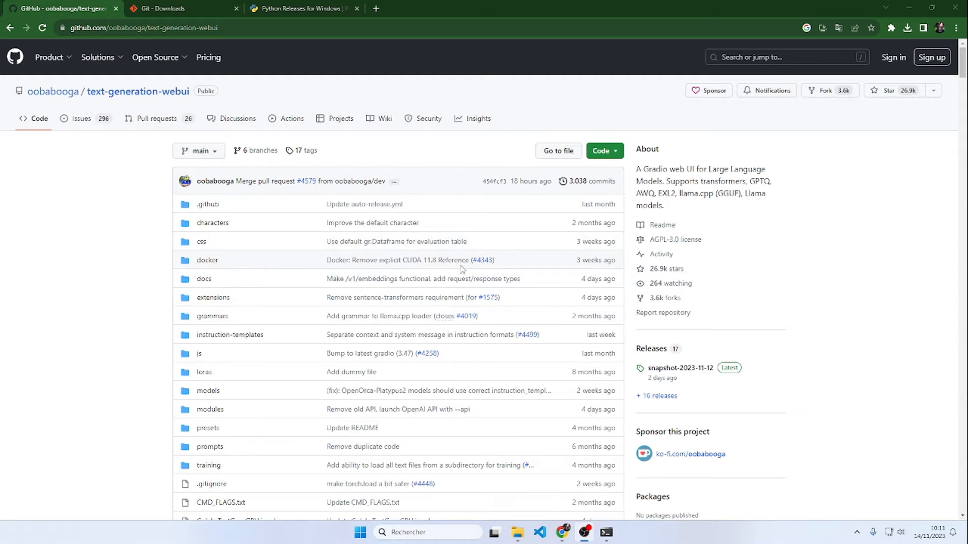
# Find the one-click installers instructions in the README of the oobabooga text-generation-webui repository on GitHub.
pyautogui.scroll(-12, 463, 270)
pyautogui.scroll(-15, 462, 270)
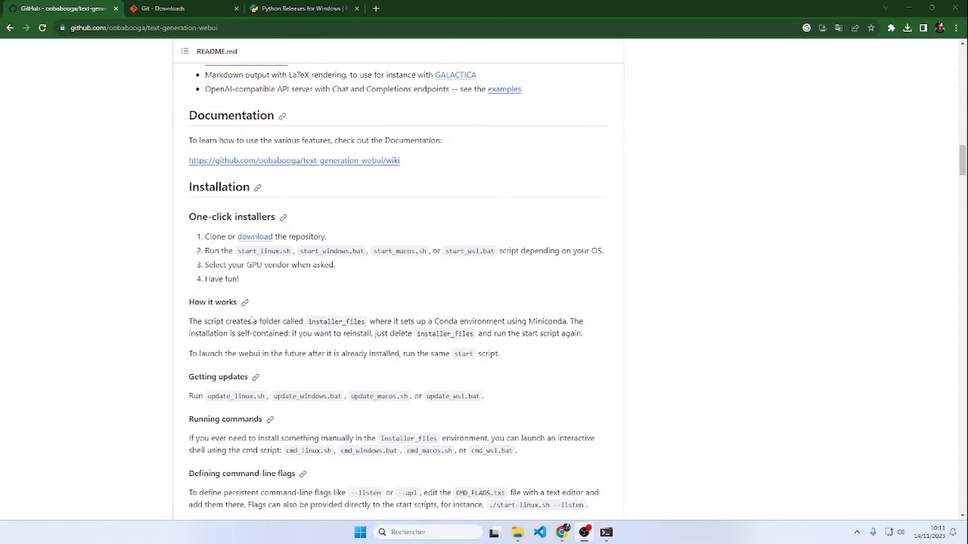
pyautogui.scroll(-4, 296, 329)
pyautogui.scroll(3, 296, 330)
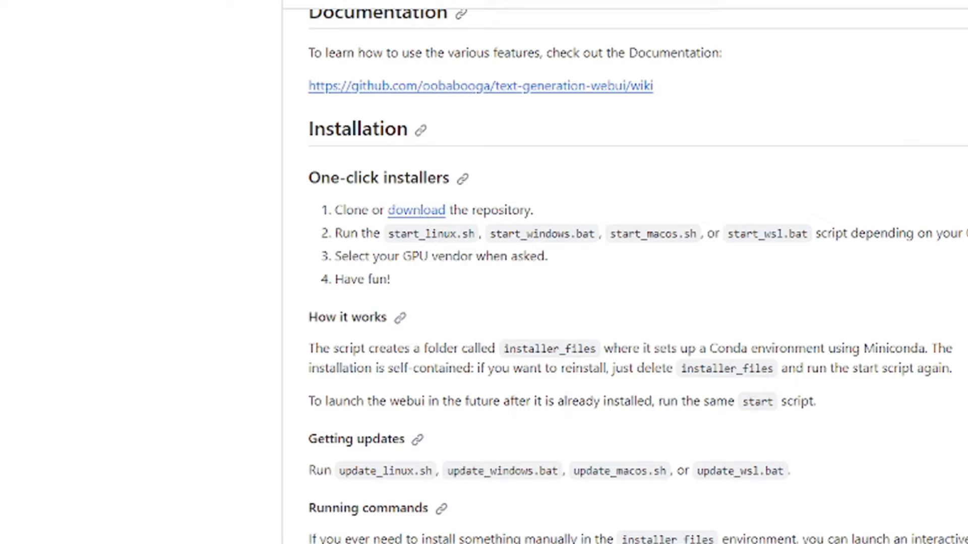
# In File Explorer, go up to the root of the downloaded text-generation-webui-main (1).zip archive.
pyautogui.click(580, 476)
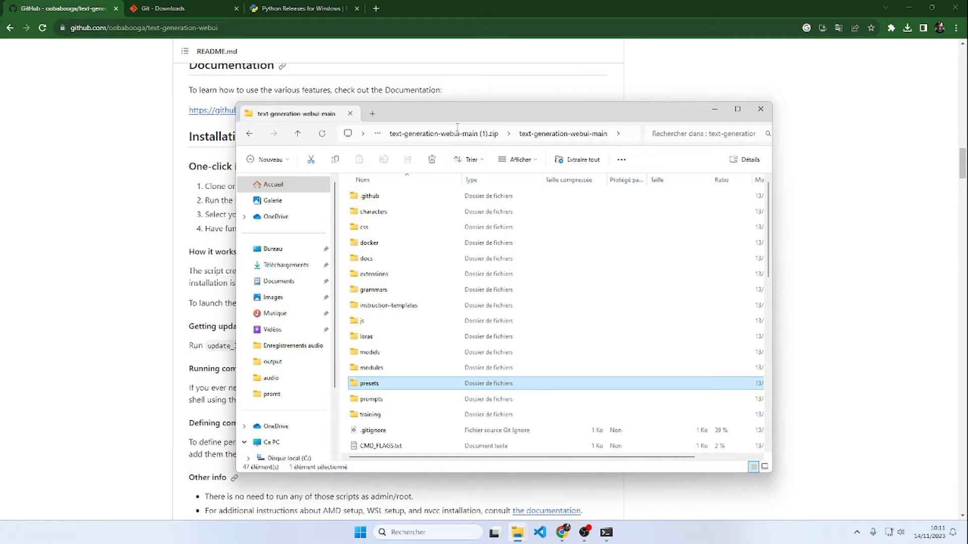
pyautogui.click(457, 128)
pyautogui.click(446, 133)
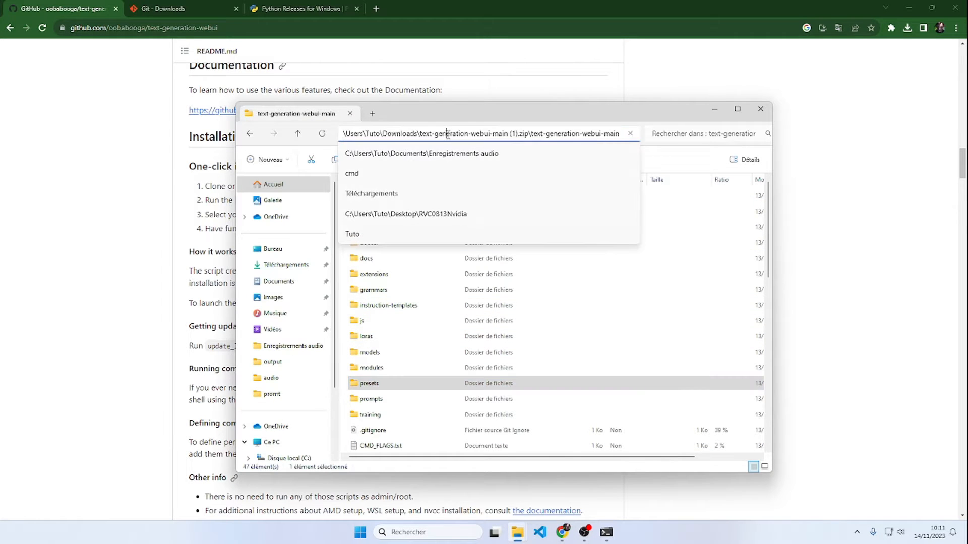
pyautogui.click(746, 273)
pyautogui.click(444, 134)
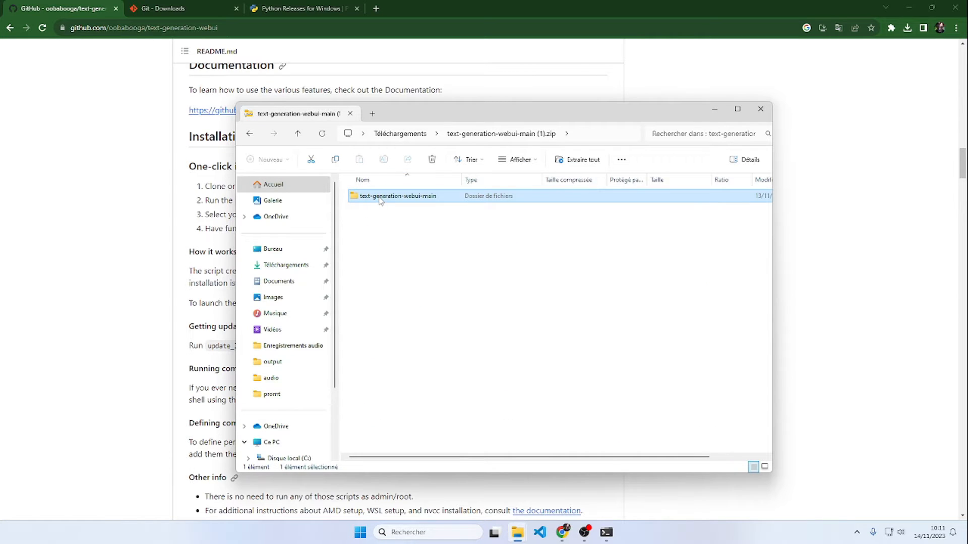
# Extract the text-generation-webui-main folder from the zip archive into the empty ob folder.
pyautogui.moveTo(515, 530)
pyautogui.click(444, 492)
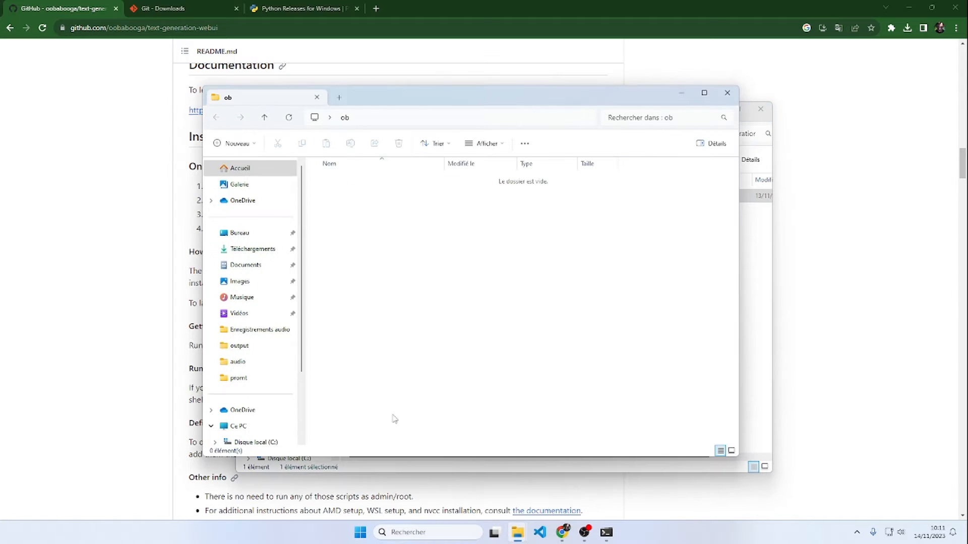
pyautogui.moveTo(401, 98); pyautogui.dragTo(301, 131)
pyautogui.moveTo(538, 109); pyautogui.dragTo(581, 66)
pyautogui.moveTo(402, 154); pyautogui.dragTo(248, 260)
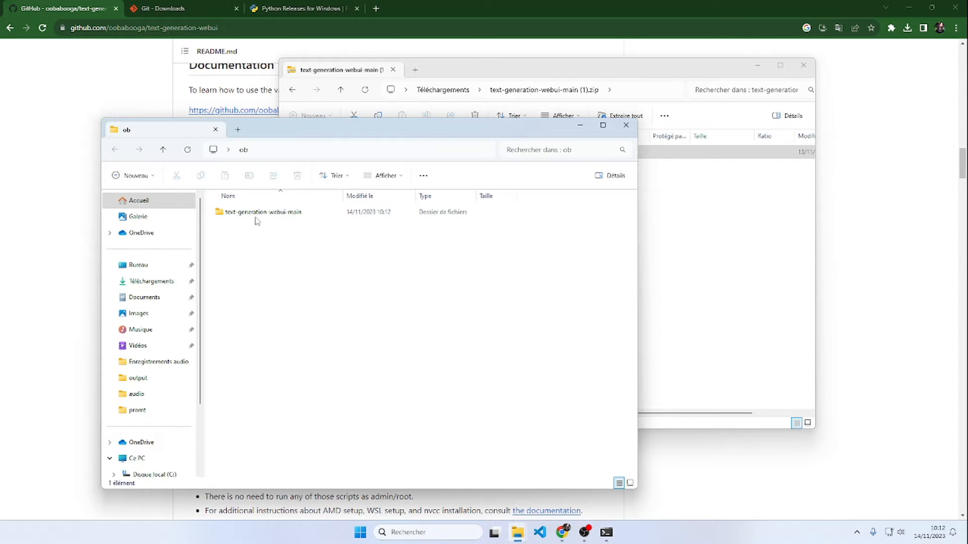
# Open the extracted text-generation-webui-main folder and select start_windows.bat.
pyautogui.doubleClick(255, 217)
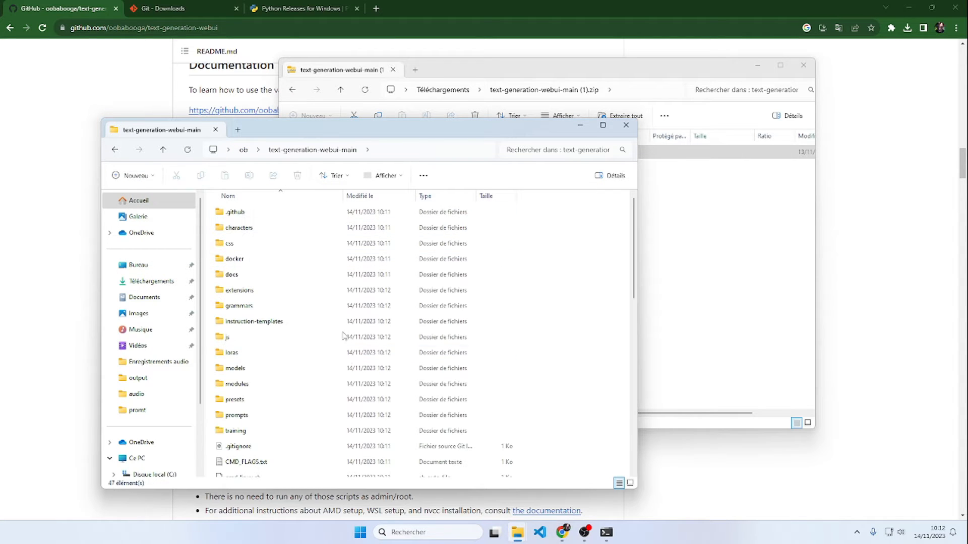
pyautogui.scroll(-10, 346, 348)
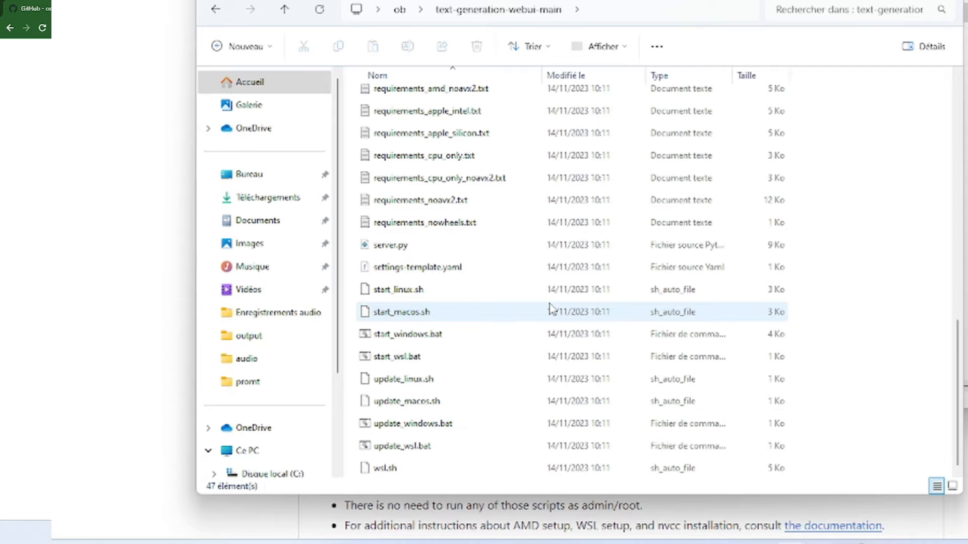
pyautogui.click(389, 337)
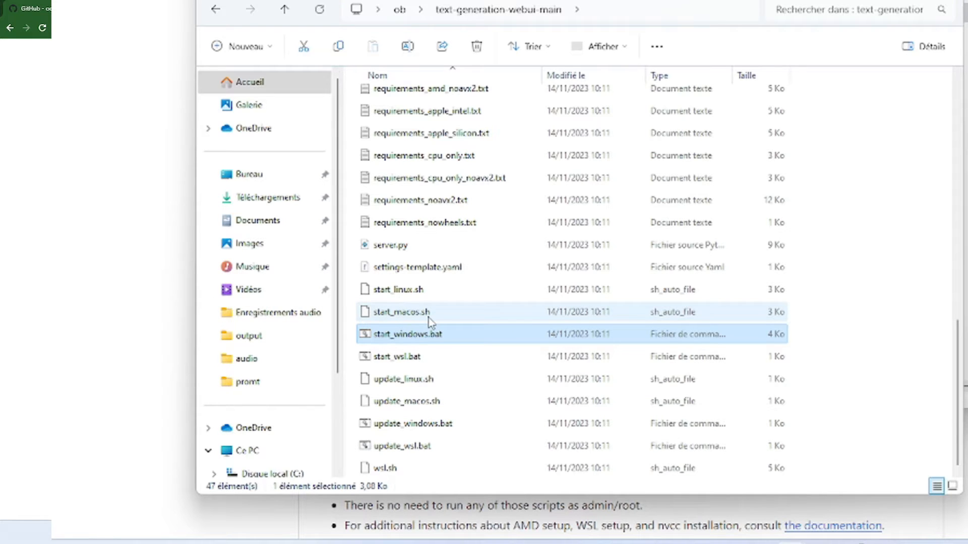
pyautogui.doubleClick(408, 337)
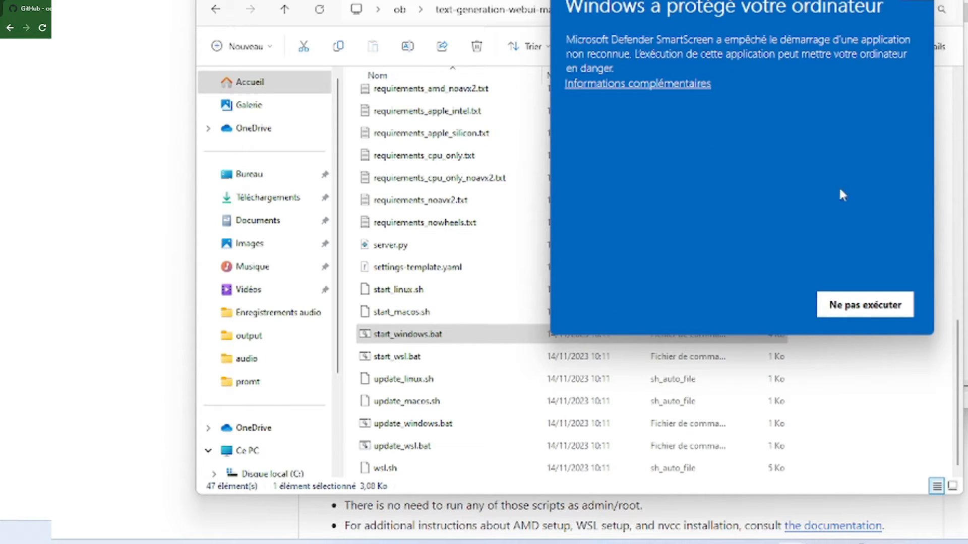
pyautogui.click(669, 84)
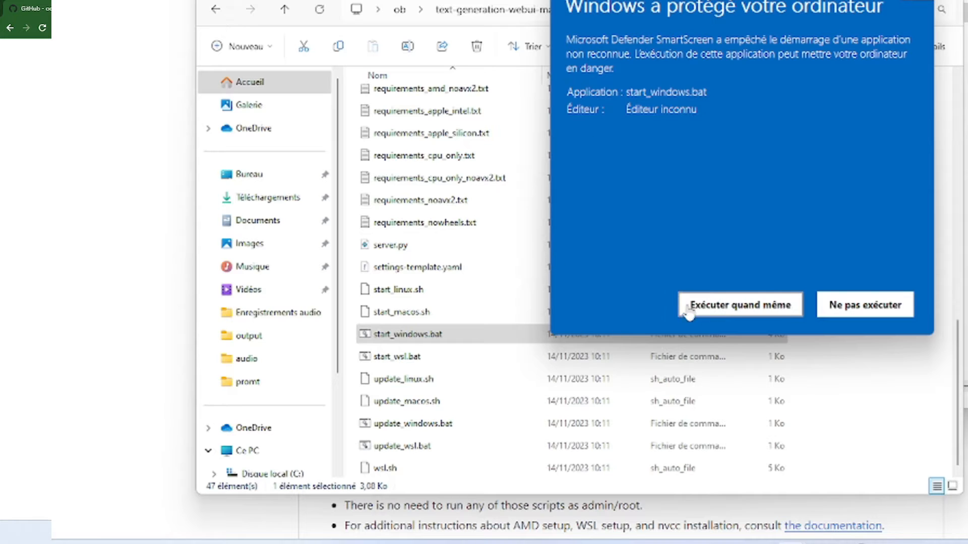
pyautogui.click(916, 3)
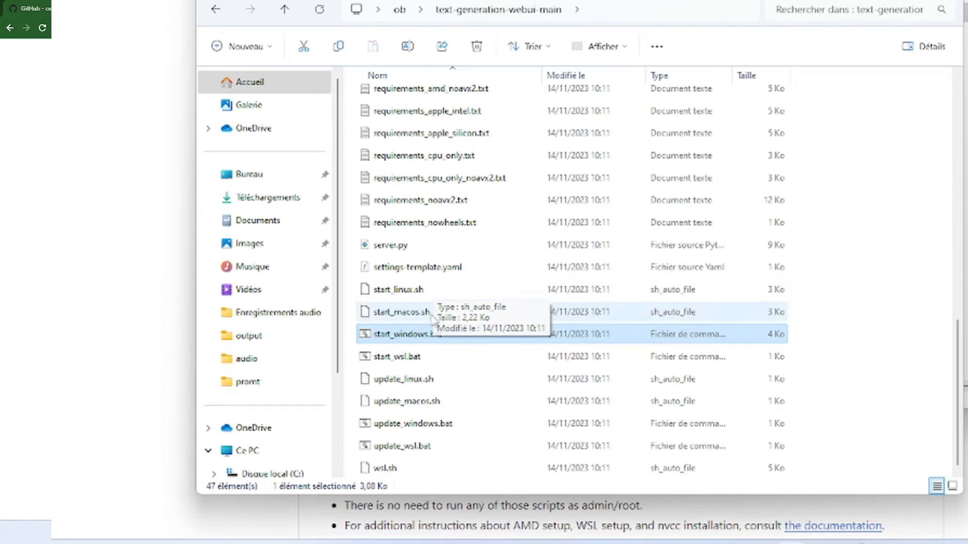
# Unblock start_windows.bat in its file properties and apply the change.
pyautogui.rightClick(390, 341)
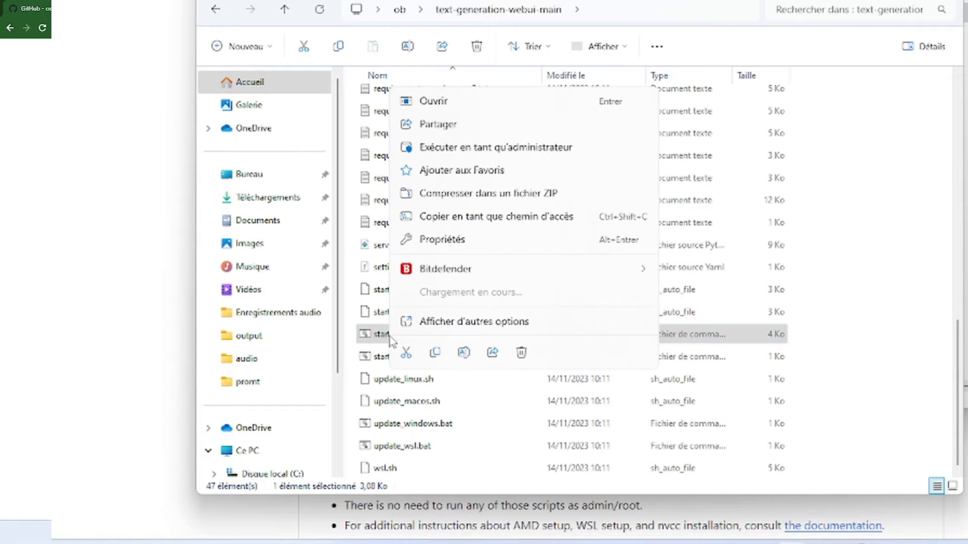
pyautogui.click(439, 239)
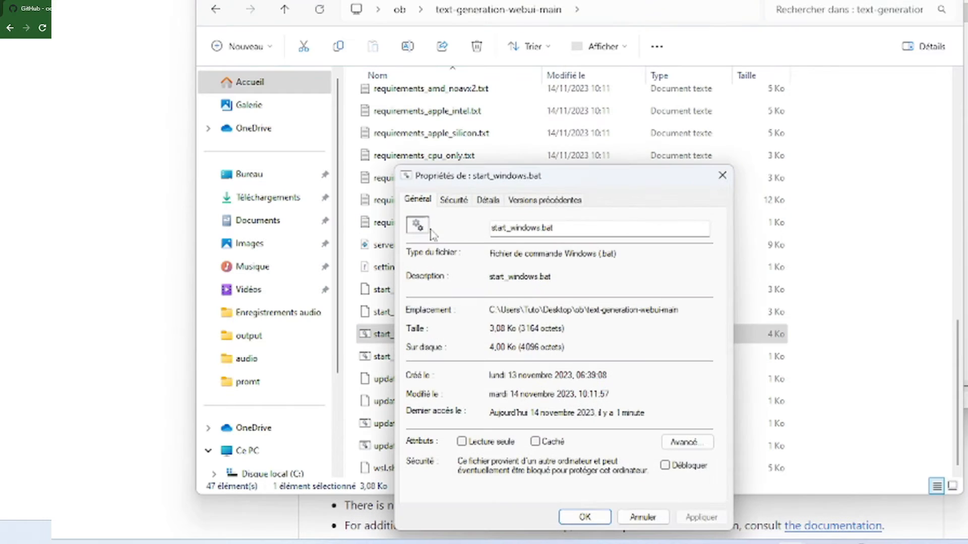
pyautogui.click(665, 465)
pyautogui.click(698, 518)
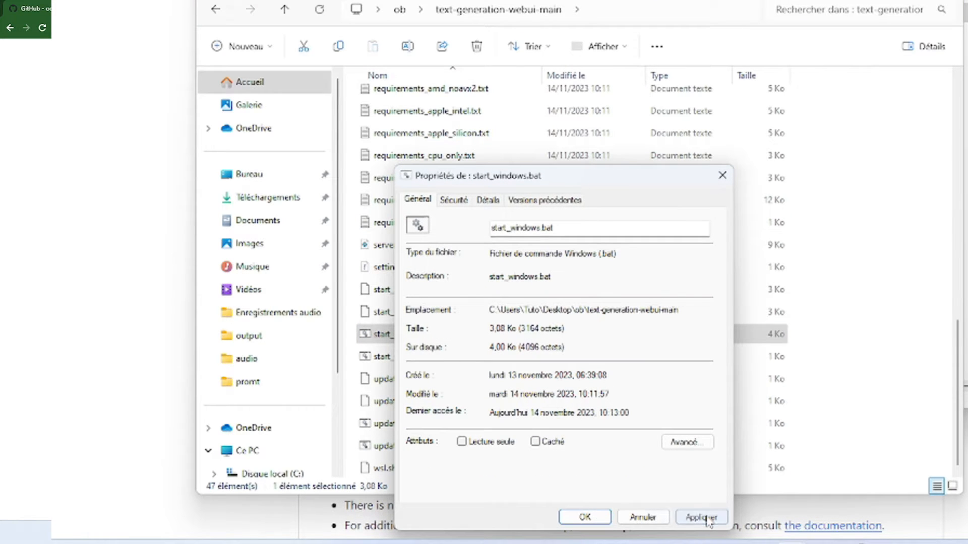
pyautogui.click(583, 517)
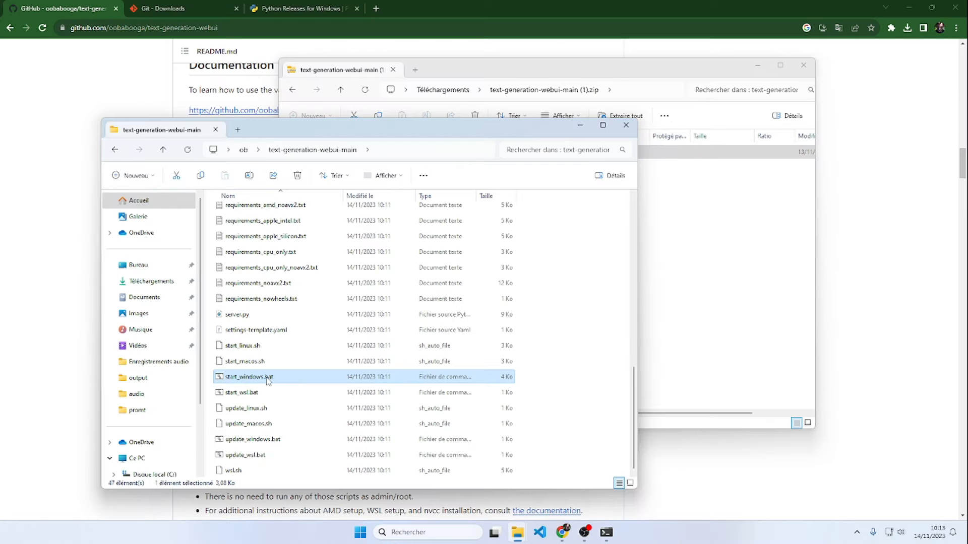
# Run start_windows.bat, choosing A for an NVIDIA GPU and answering y to use CUDA 11.8.
pyautogui.doubleClick(382, 333)
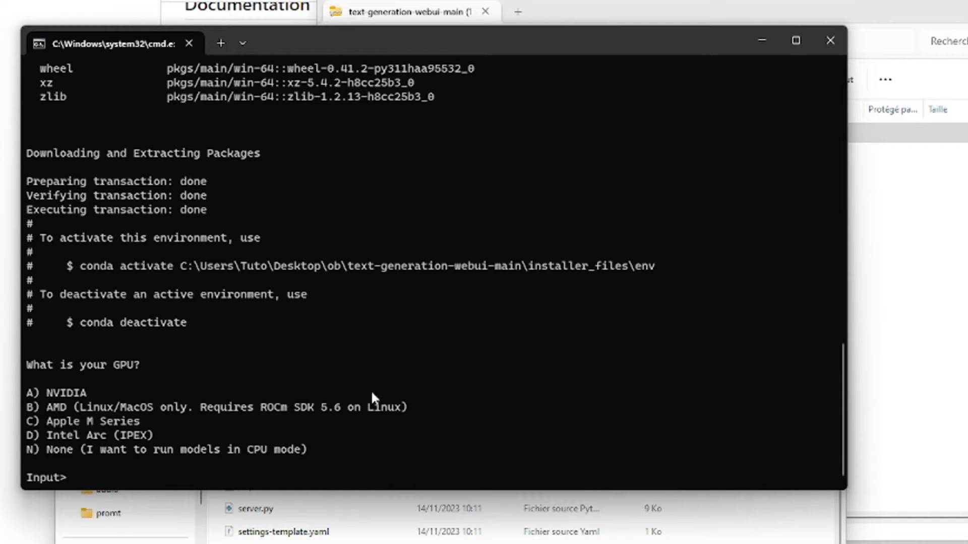
pyautogui.write('A')
pyautogui.press('Return')
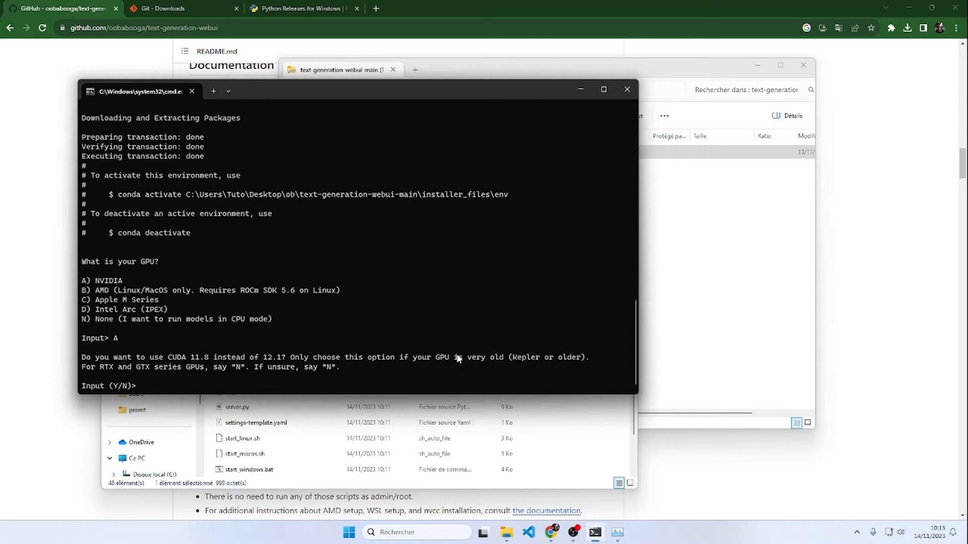
pyautogui.write('y')
pyautogui.press('Return')
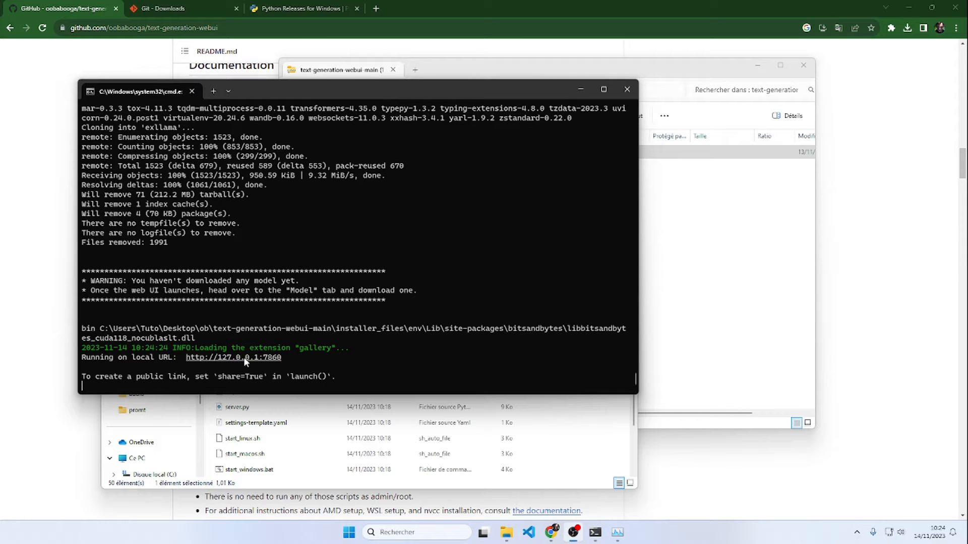
pyautogui.keyDown('ctrl'); pyautogui.click(243, 357); pyautogui.keyUp('ctrl')
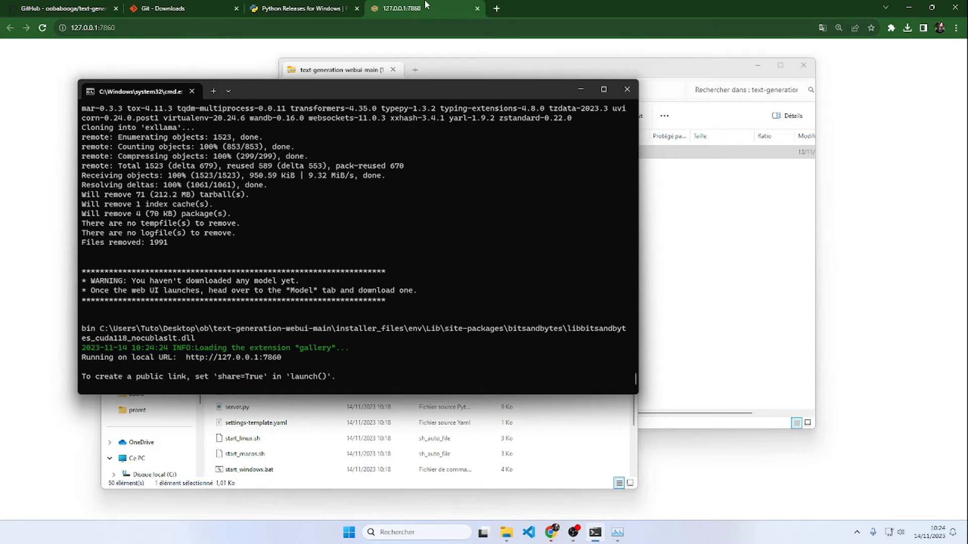
pyautogui.click(417, 7)
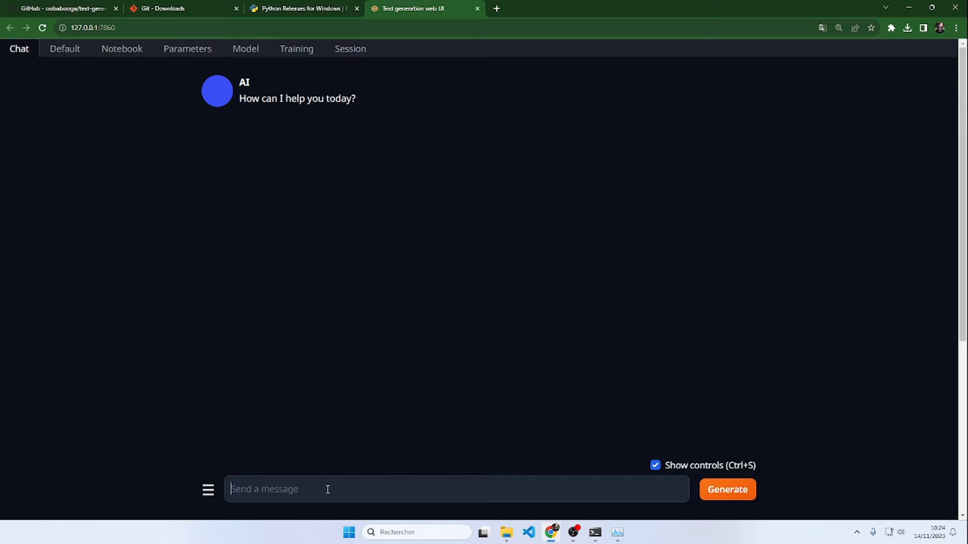
# Check the list of available models on the web UI's Model page and look at the Chat page.
pyautogui.click(248, 49)
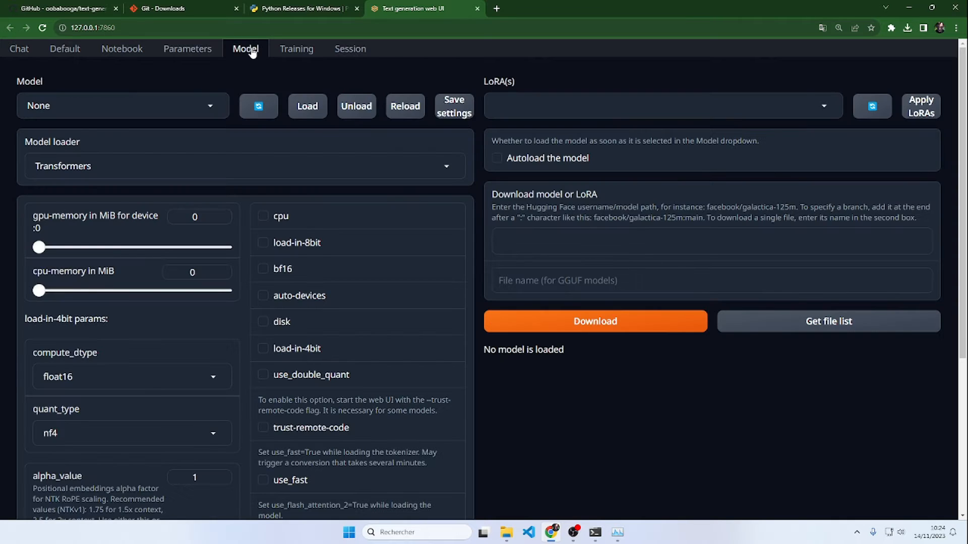
pyautogui.click(109, 112)
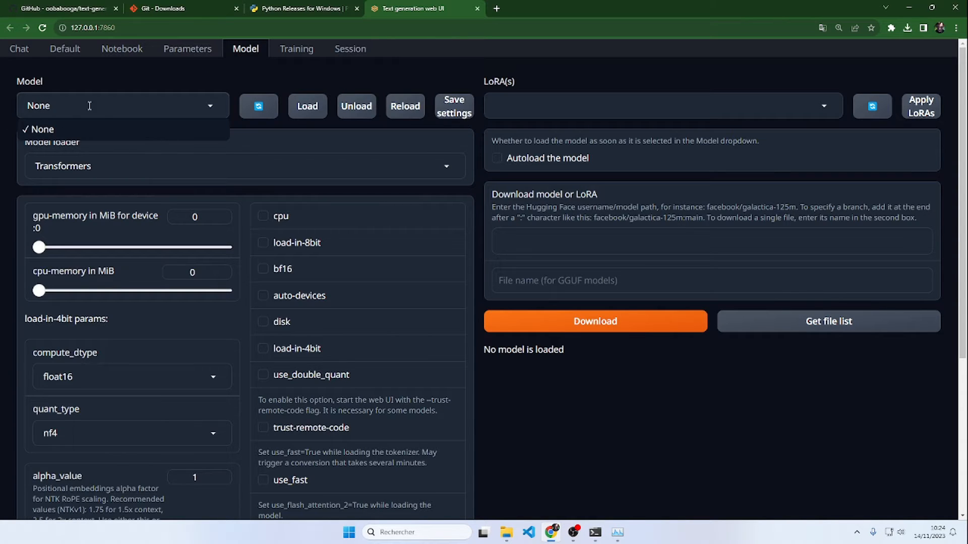
pyautogui.click(212, 108)
pyautogui.click(212, 107)
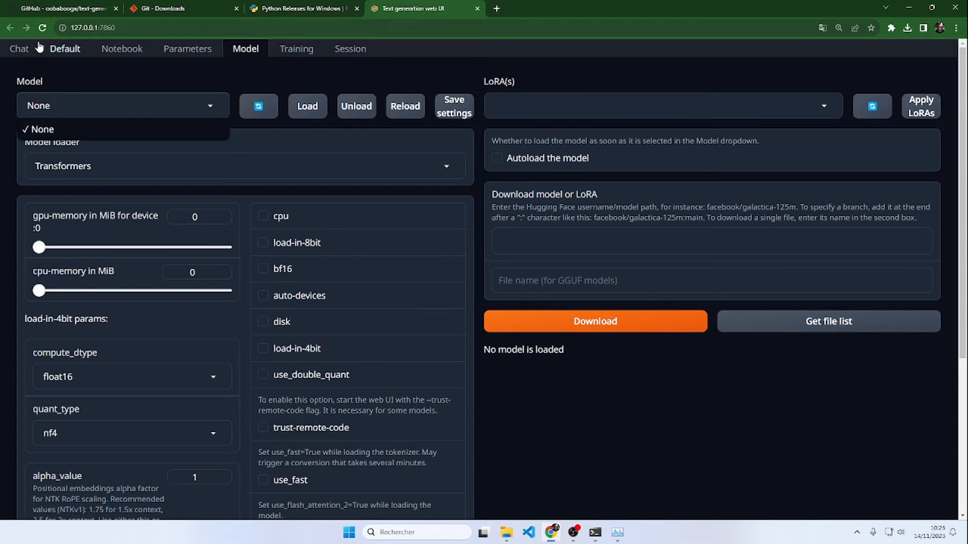
pyautogui.click(24, 50)
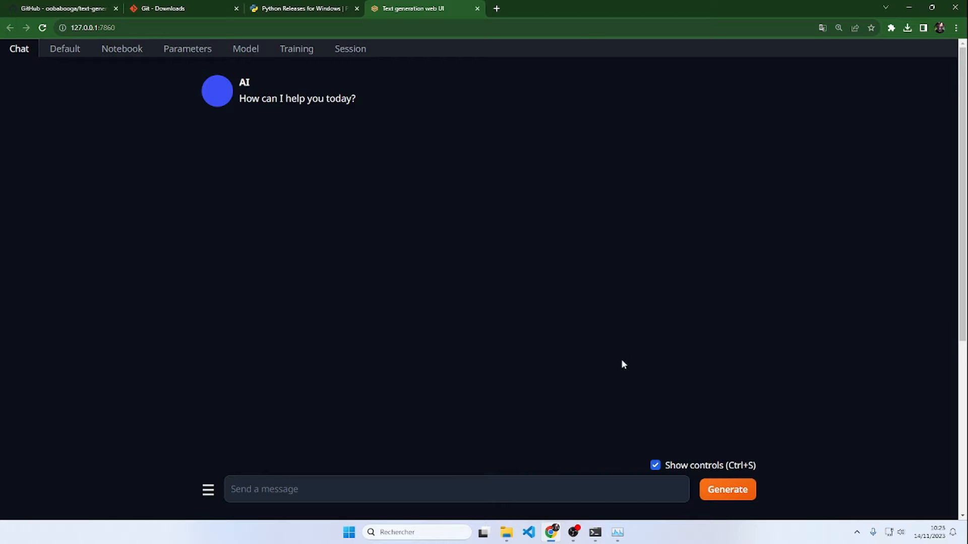
pyautogui.click(253, 53)
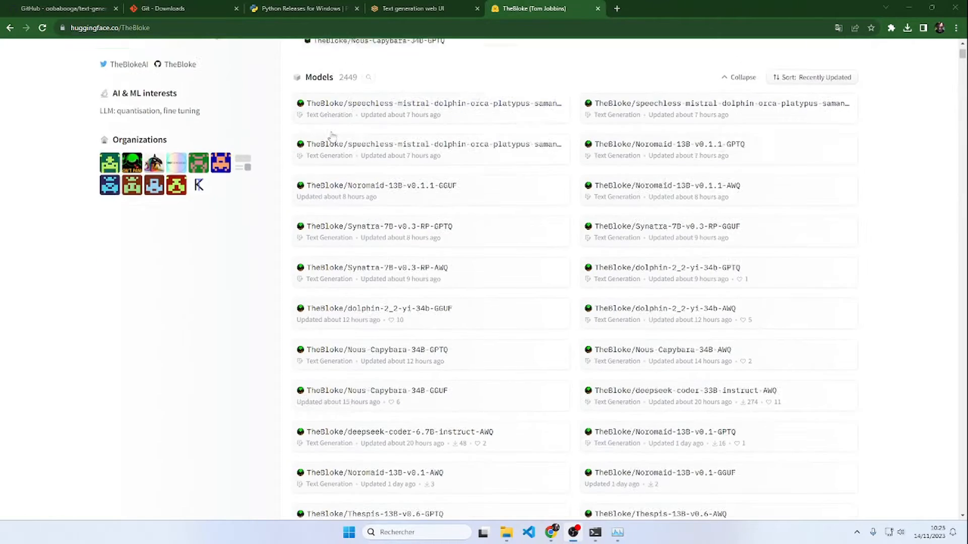
# Browse TheBloke's models on Hugging Face and open the Synatra-7B-v0.3-RP-GGUF model page.
pyautogui.scroll(5, 493, 194)
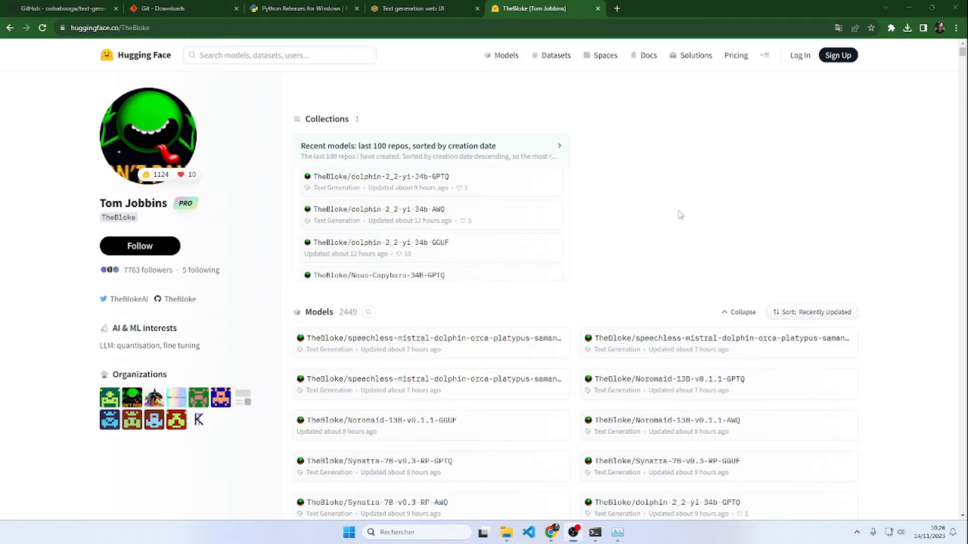
pyautogui.scroll(-2, 611, 251)
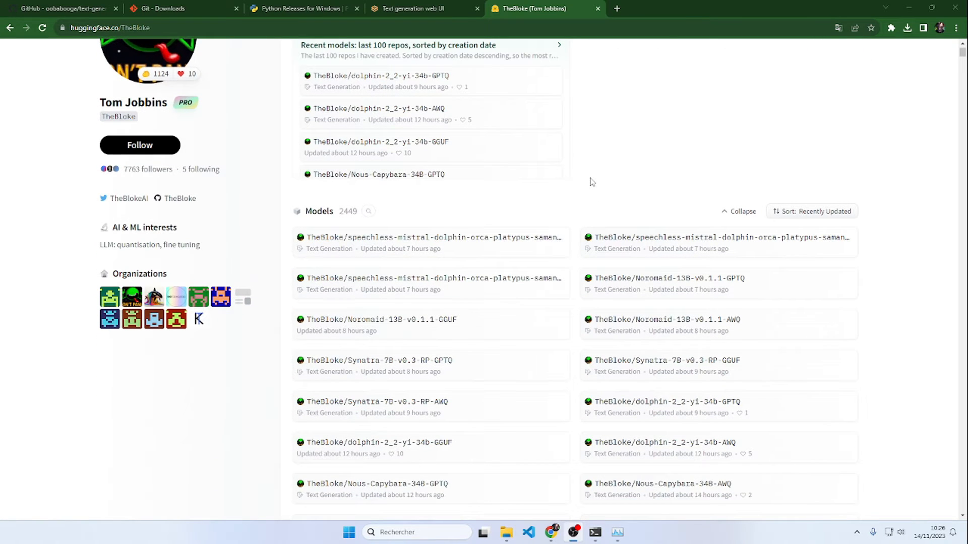
pyautogui.scroll(-1, 524, 312)
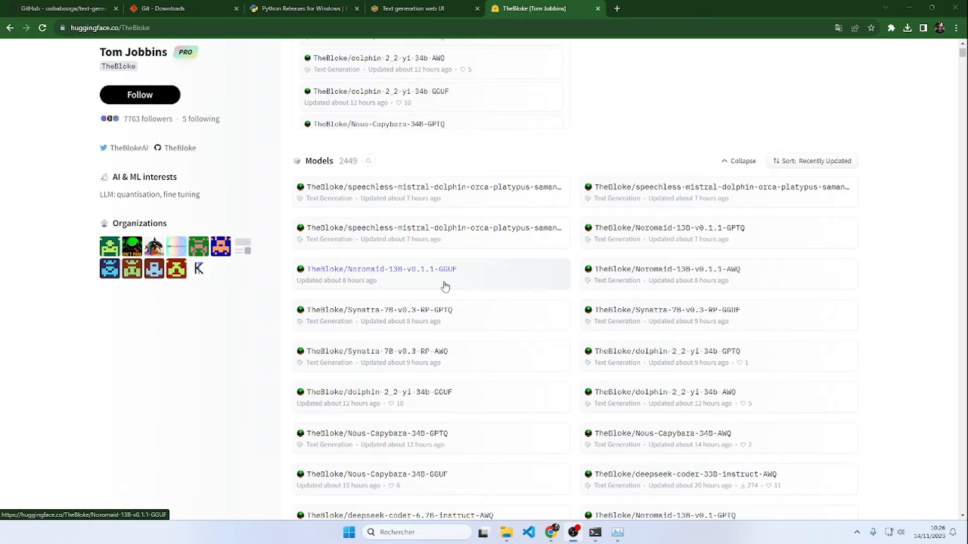
pyautogui.scroll(-1, 557, 262)
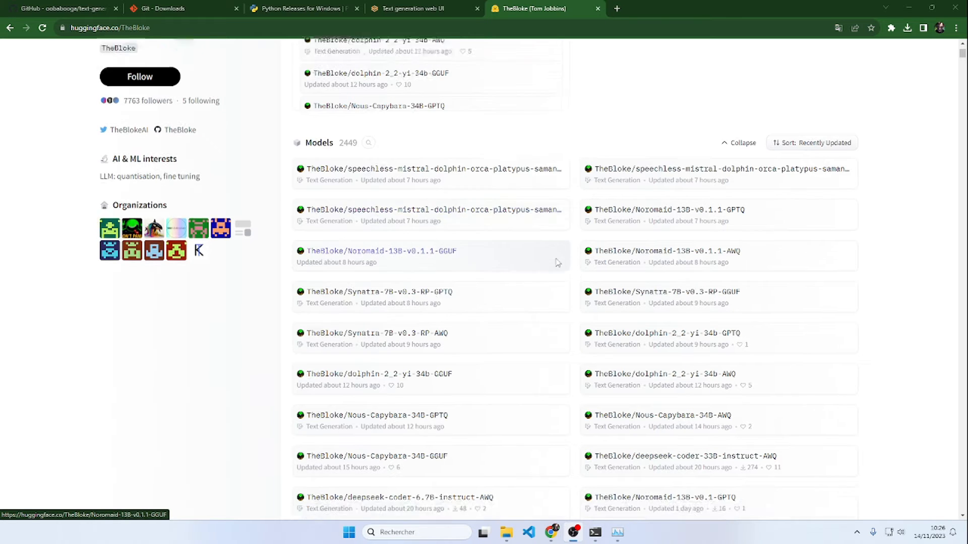
pyautogui.scroll(-1, 557, 262)
pyautogui.scroll(2, 359, 215)
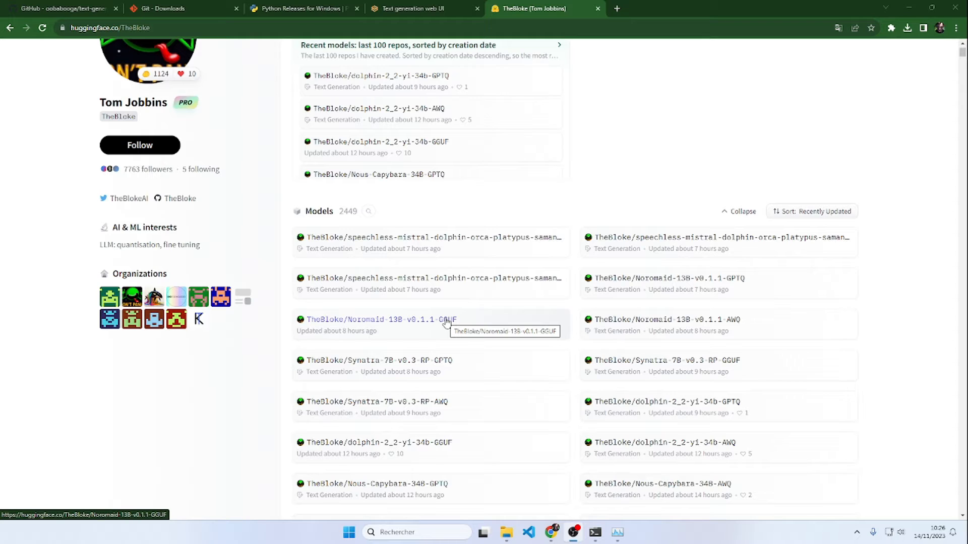
pyautogui.click(647, 361)
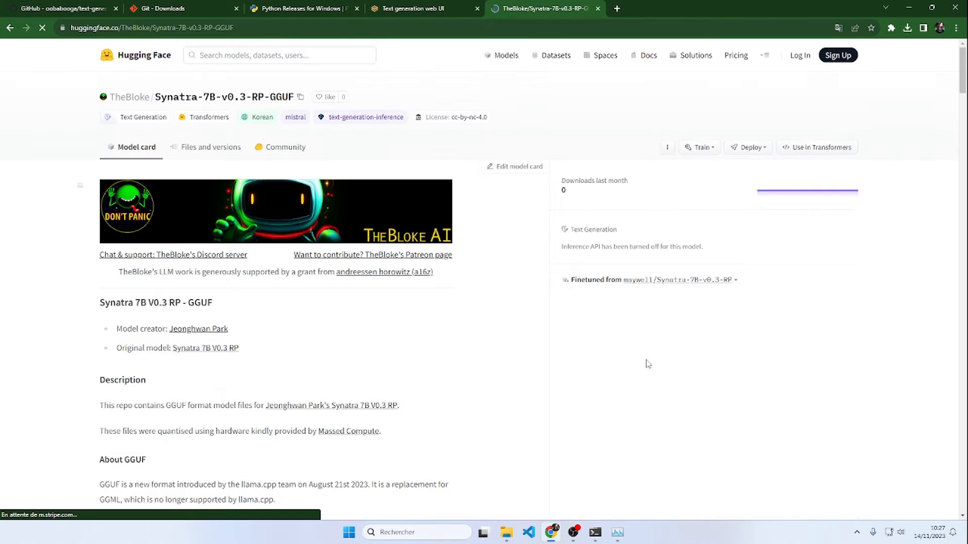
# Read the Synatra-7B-v0.3-RP-GGUF model card, checking the list of clients that support GGUF for text-generation-webui.
pyautogui.scroll(-5, 497, 328)
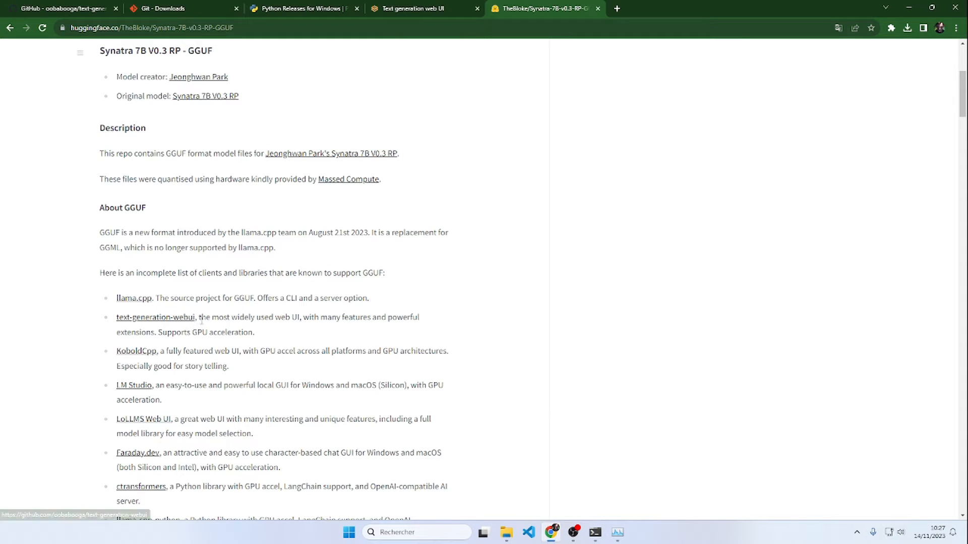
pyautogui.moveTo(197, 318); pyautogui.dragTo(114, 317)
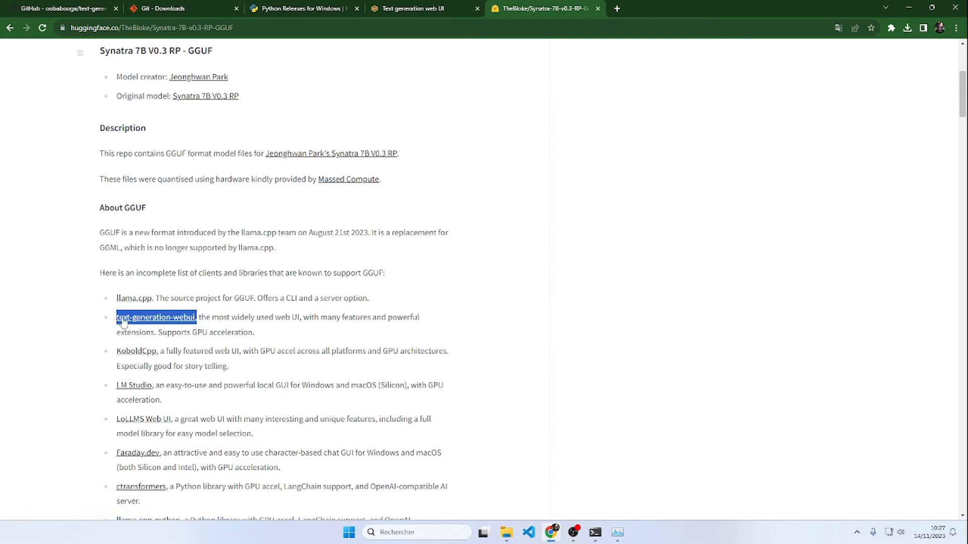
pyautogui.click(250, 321)
pyautogui.scroll(4, 384, 341)
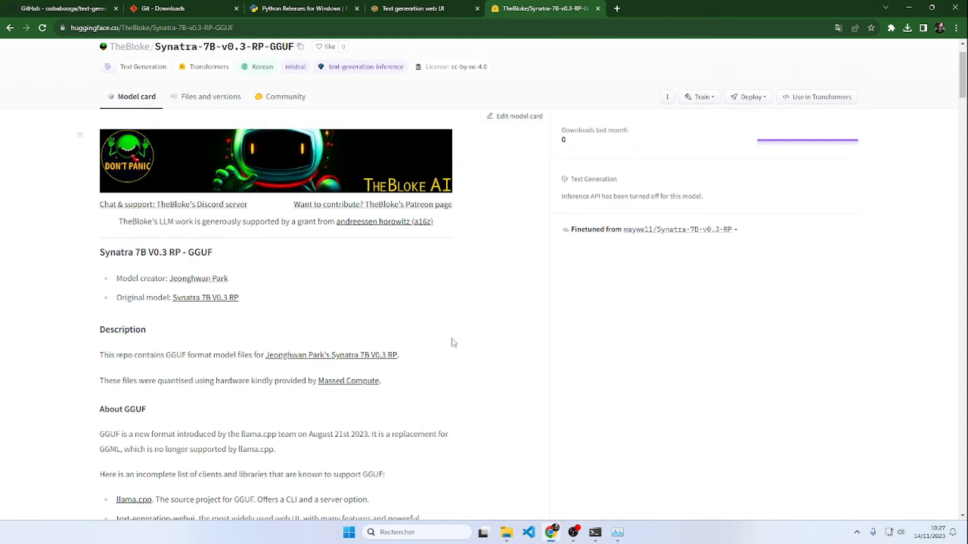
pyautogui.scroll(-4, 454, 345)
pyautogui.scroll(2, 475, 341)
pyautogui.scroll(3, 481, 336)
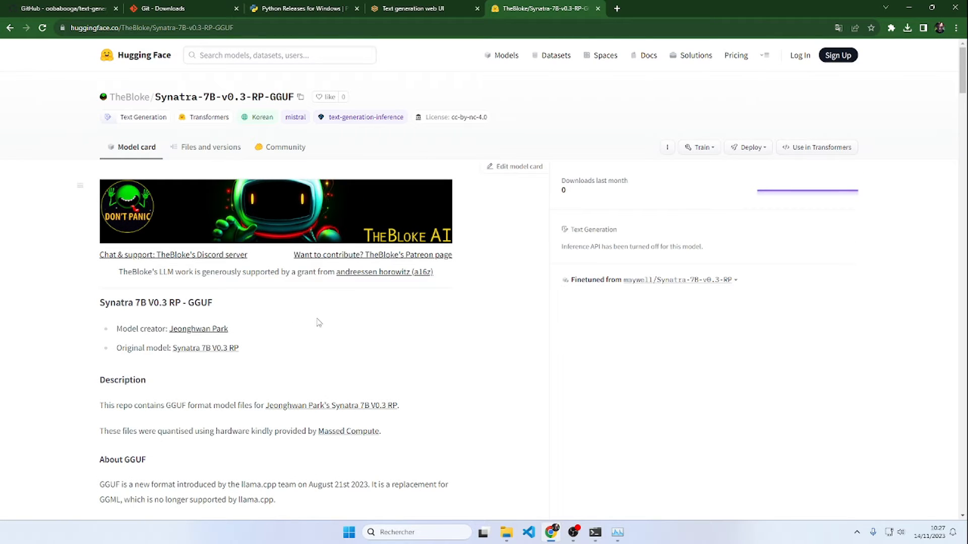
# Copy the model page's URL into the web UI's model download field and get the repository's file list.
pyautogui.click(261, 29)
pyautogui.hotkey('ctrl', 'c')
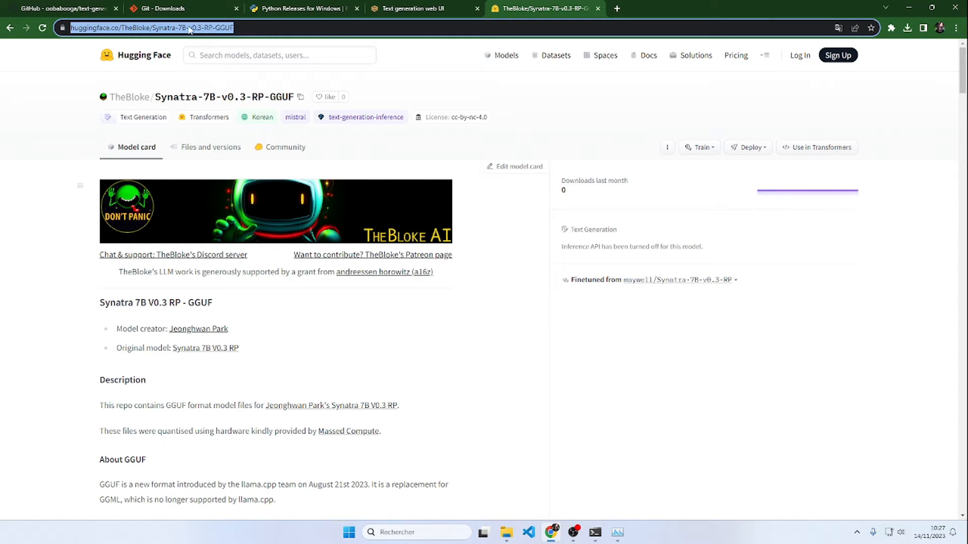
pyautogui.click(403, 9)
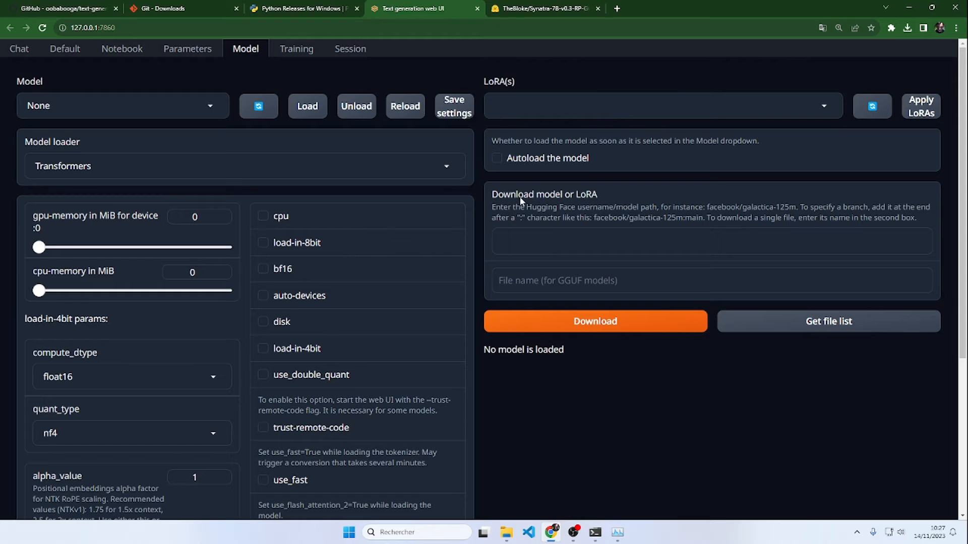
pyautogui.click(537, 243)
pyautogui.hotkey('ctrl', 'v')
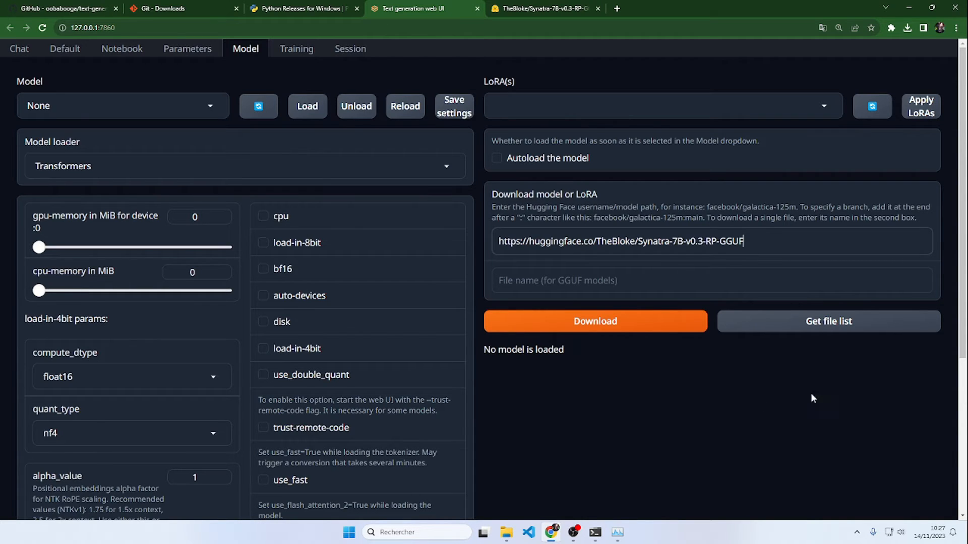
pyautogui.click(820, 327)
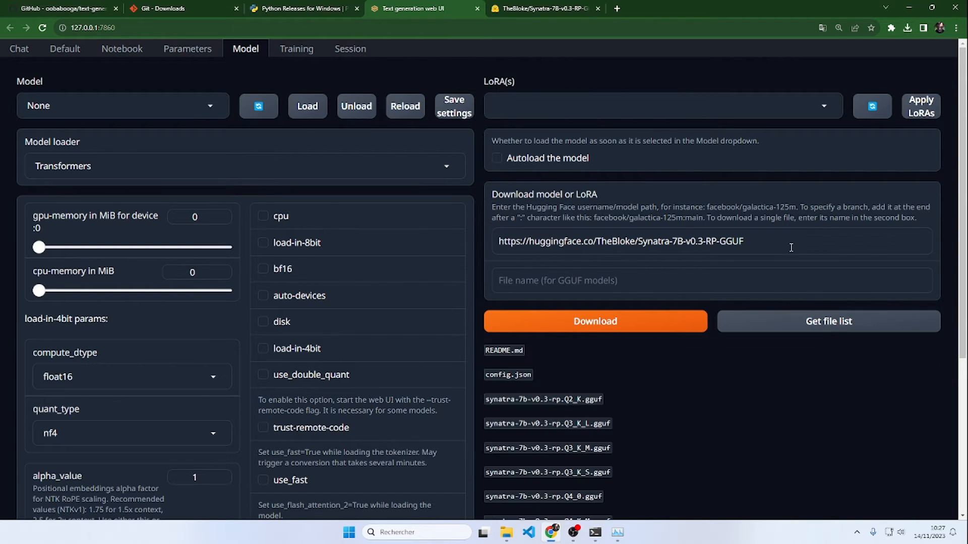
# Copy synatra-7b-v0.3-rp.Q4_K_M.gguf from the file list and enter it as the GGUF file name.
pyautogui.scroll(-5, 643, 424)
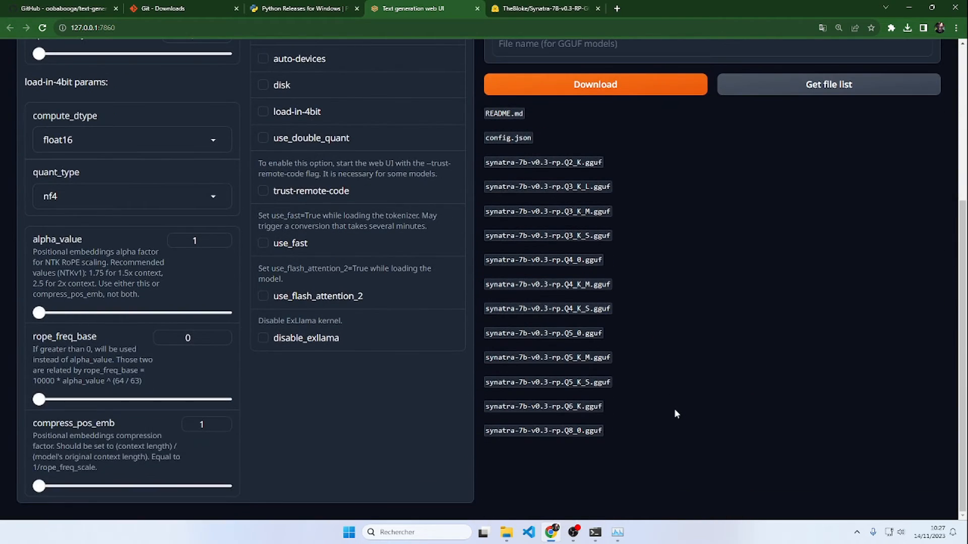
pyautogui.scroll(3, 674, 410)
pyautogui.scroll(-3, 700, 402)
pyautogui.scroll(1, 683, 268)
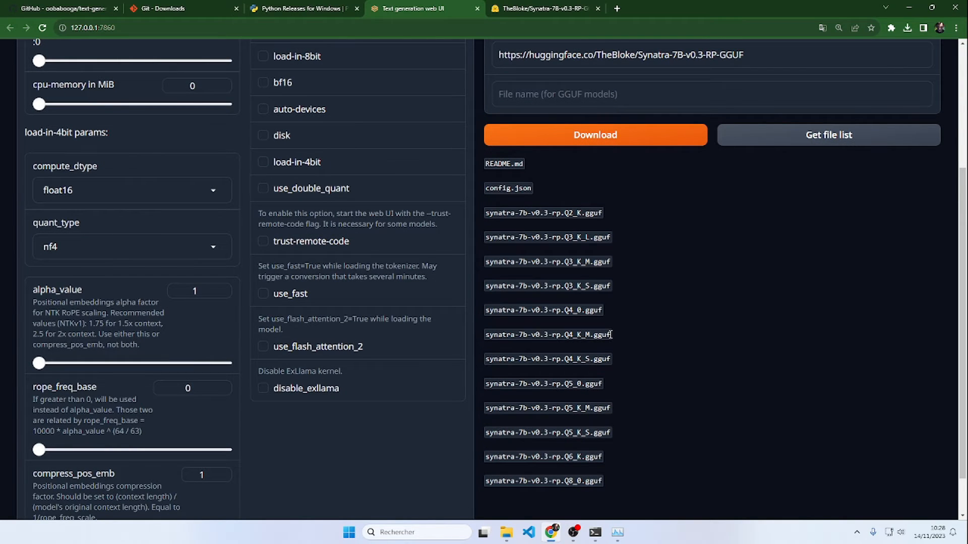
pyautogui.moveTo(610, 335); pyautogui.dragTo(484, 338)
pyautogui.hotkey('ctrl', 'c')
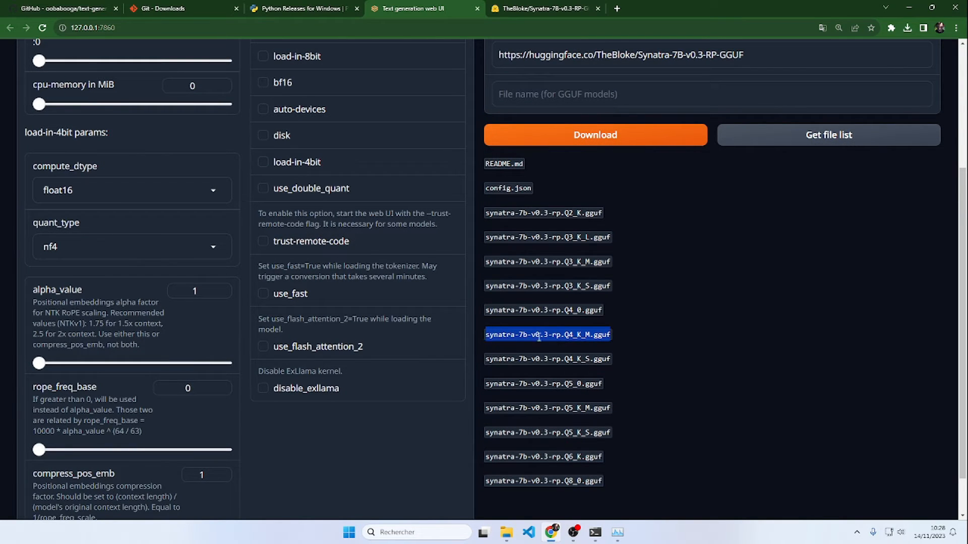
pyautogui.scroll(3, 579, 349)
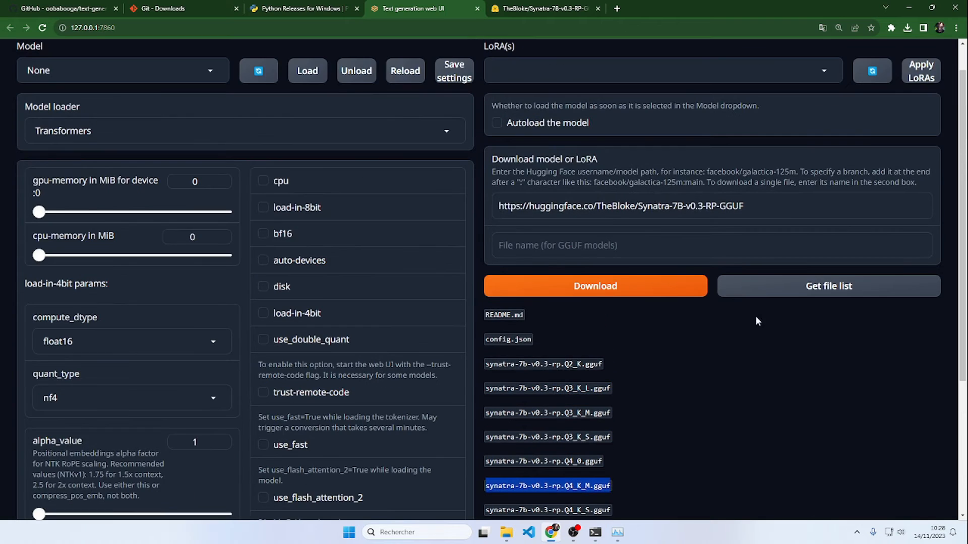
pyautogui.click(502, 247)
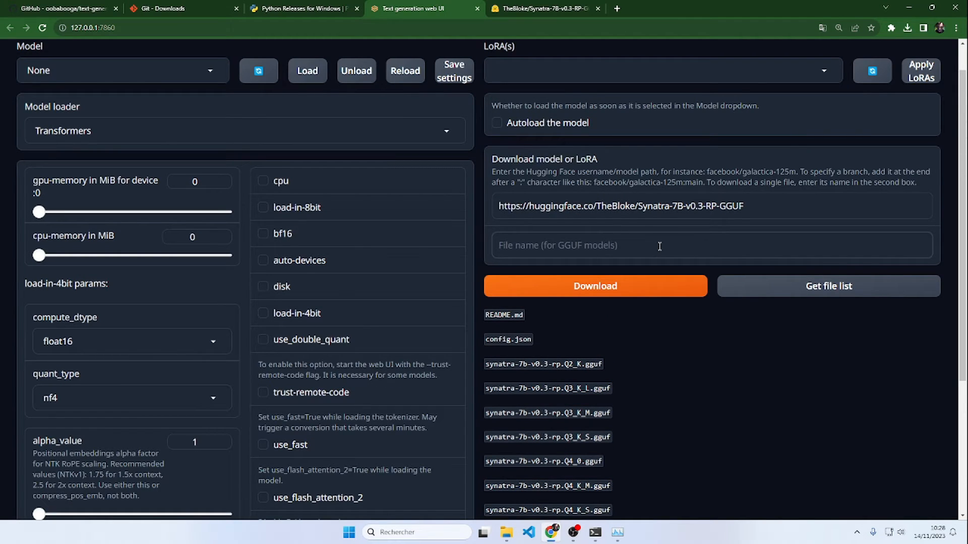
pyautogui.hotkey('ctrl', 'v')
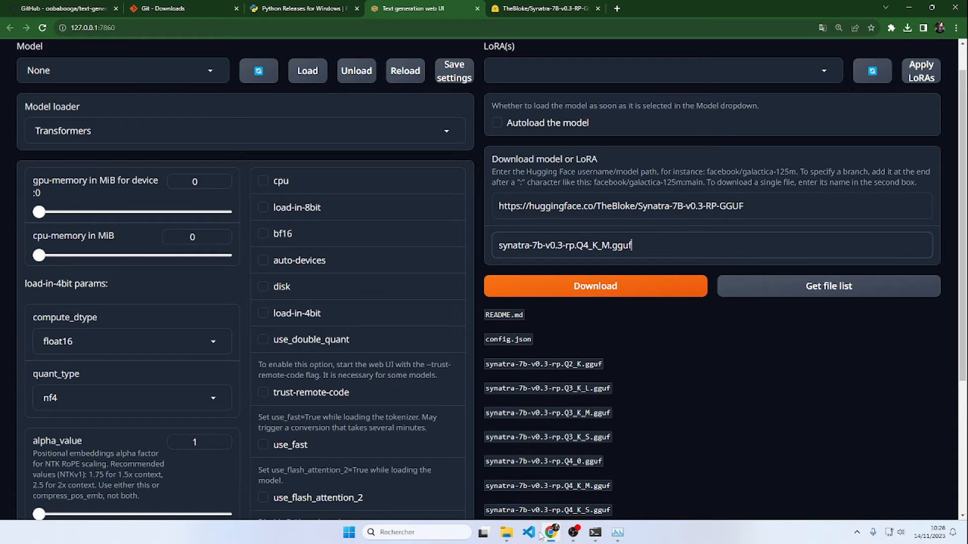
# Review the listed files and download the Q4_K_M GGUF file from the entered repository.
pyautogui.scroll(-2, 807, 212)
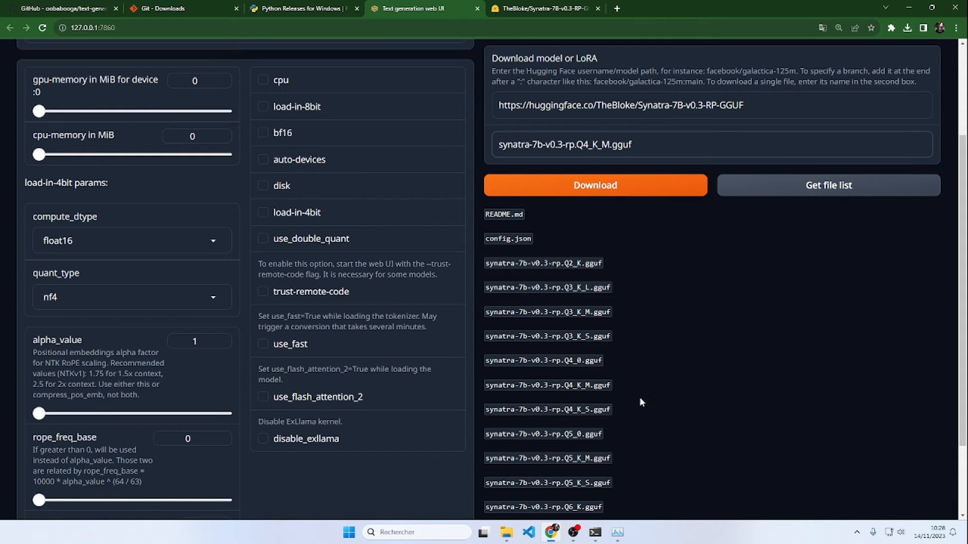
pyautogui.scroll(3, 646, 394)
pyautogui.scroll(-5, 650, 393)
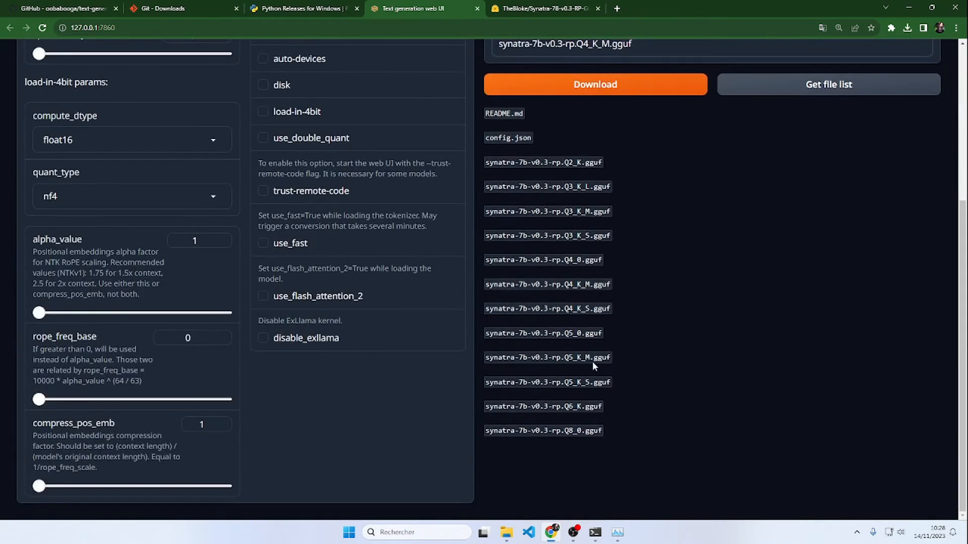
pyautogui.scroll(4, 705, 340)
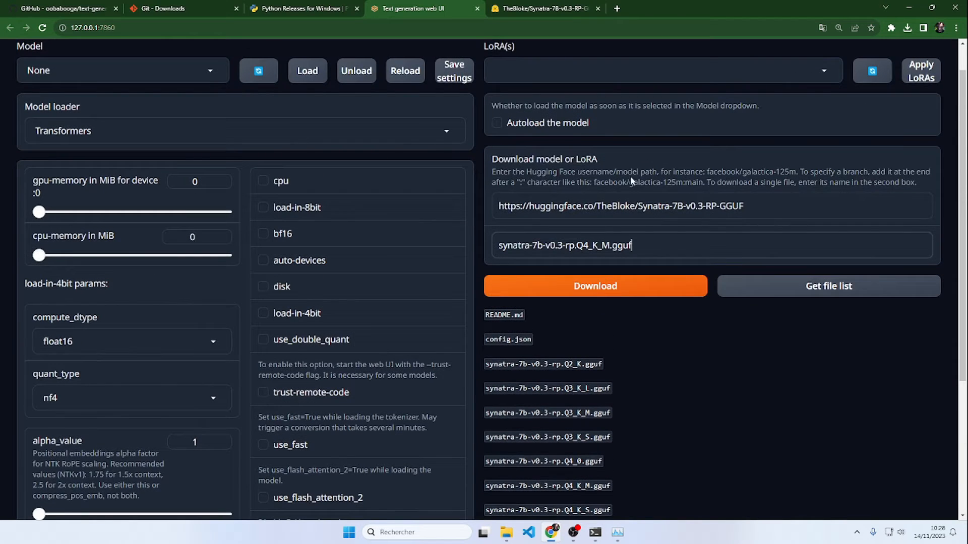
pyautogui.click(606, 297)
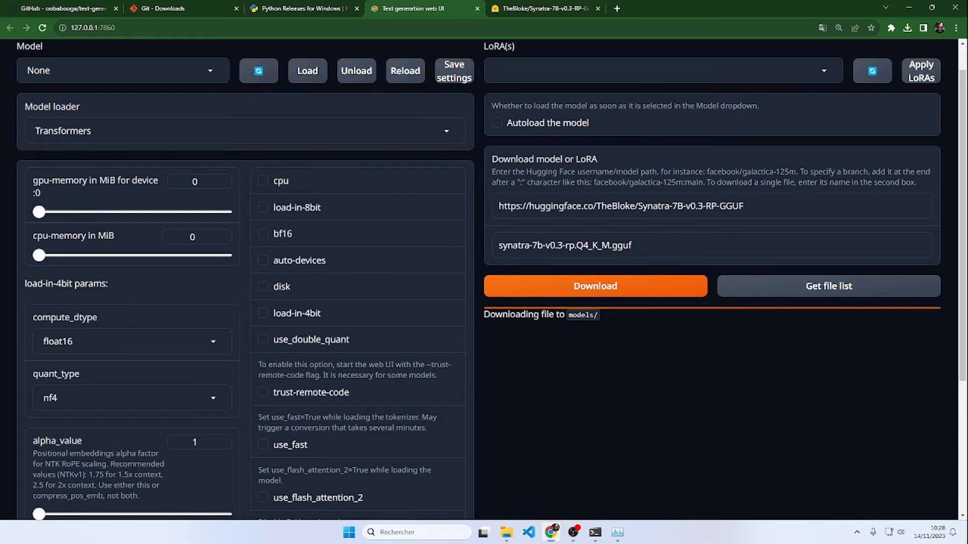
pyautogui.hotkey('alt', 'Tab')
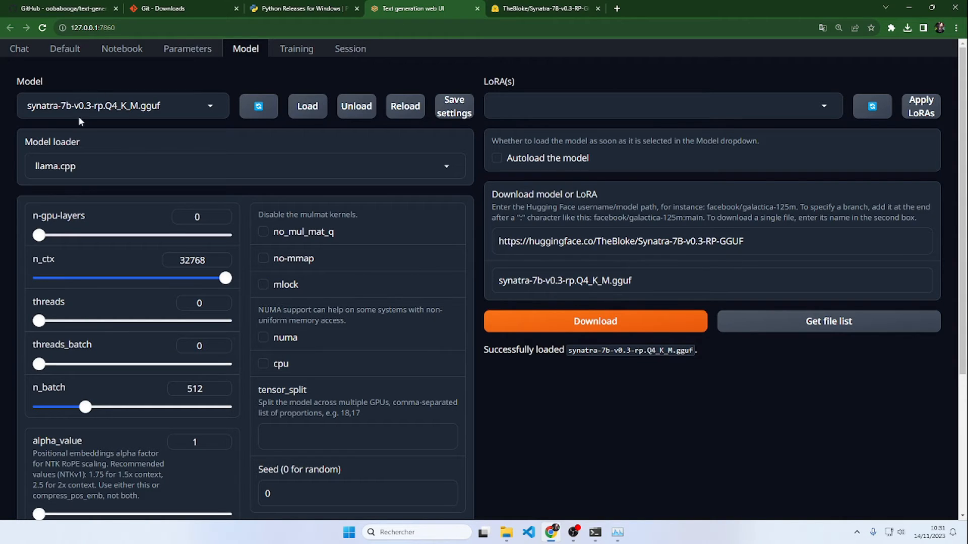
# Select synatra-7b-v0.3-rp.Q4_K_M.gguf as the model and load it.
pyautogui.click(213, 107)
pyautogui.click(61, 154)
pyautogui.click(313, 105)
# Send the chat message "bonjour tu parle ma langue" to the loaded model.
pyautogui.click(20, 49)
pyautogui.click(276, 495)
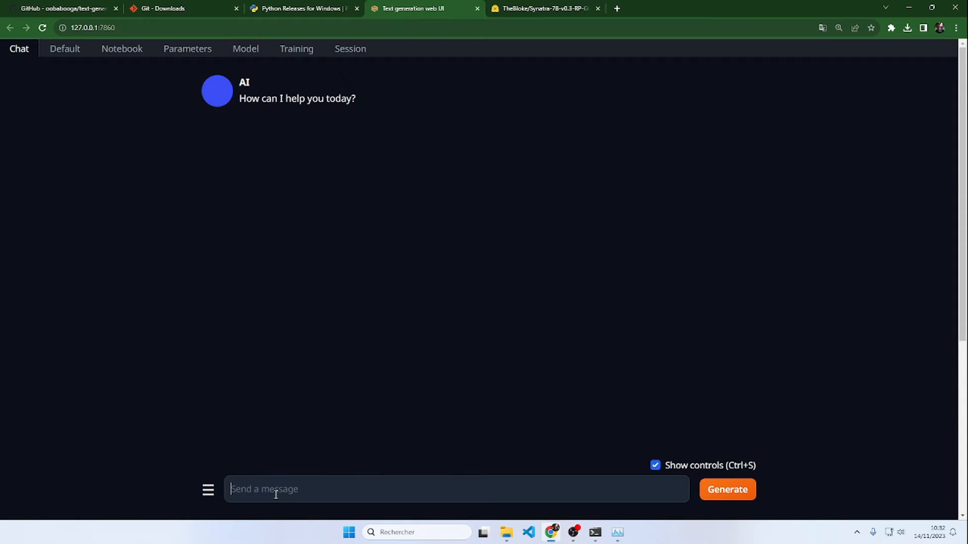
pyautogui.write('bonjour tu parle ma langue')
pyautogui.press('Return')
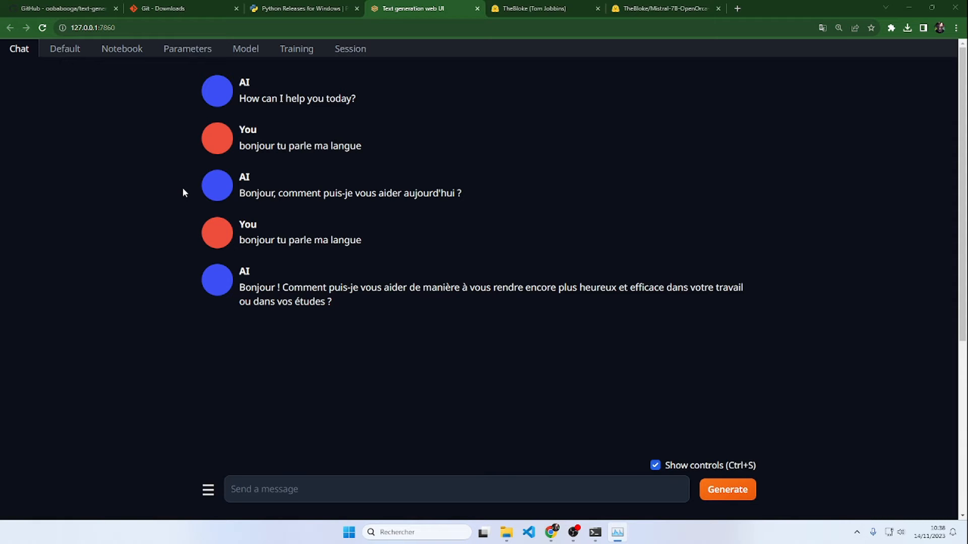
# Enable the send_pictures and silero_tts extensions in the web UI's session settings.
pyautogui.click(348, 50)
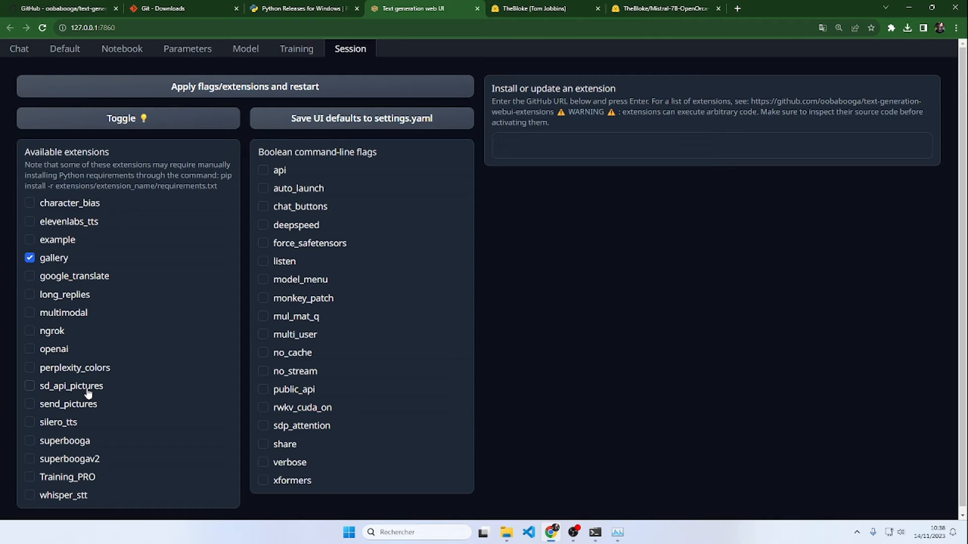
pyautogui.click(30, 405)
pyautogui.click(30, 423)
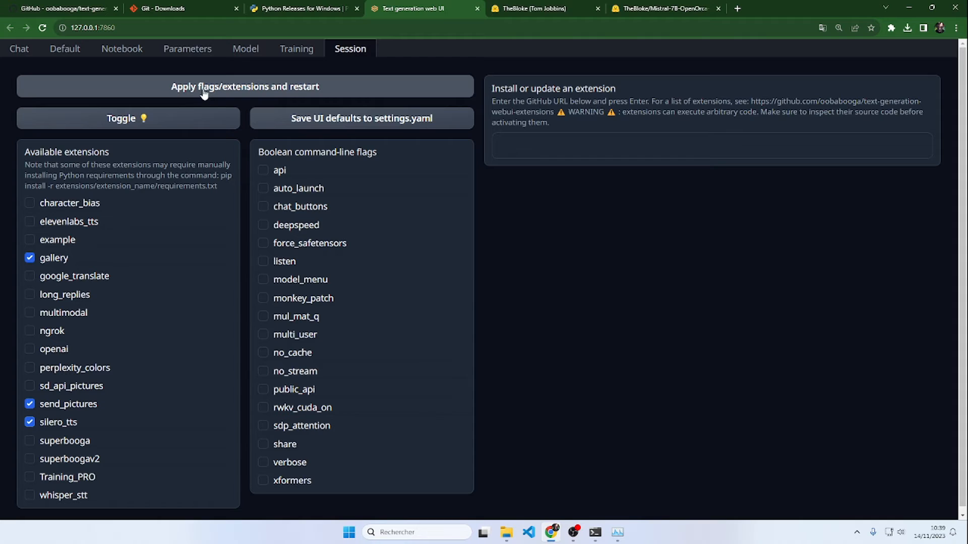
# Save the UI defaults to settings.yaml and restart the web UI with the selected extensions, checking the console before returning to it.
pyautogui.click(308, 120)
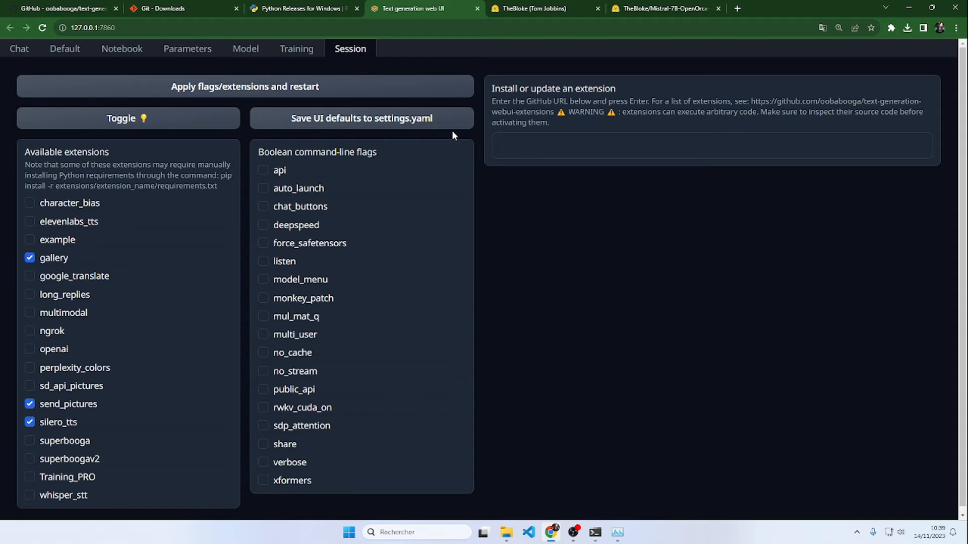
pyautogui.click(379, 432)
pyautogui.click(219, 88)
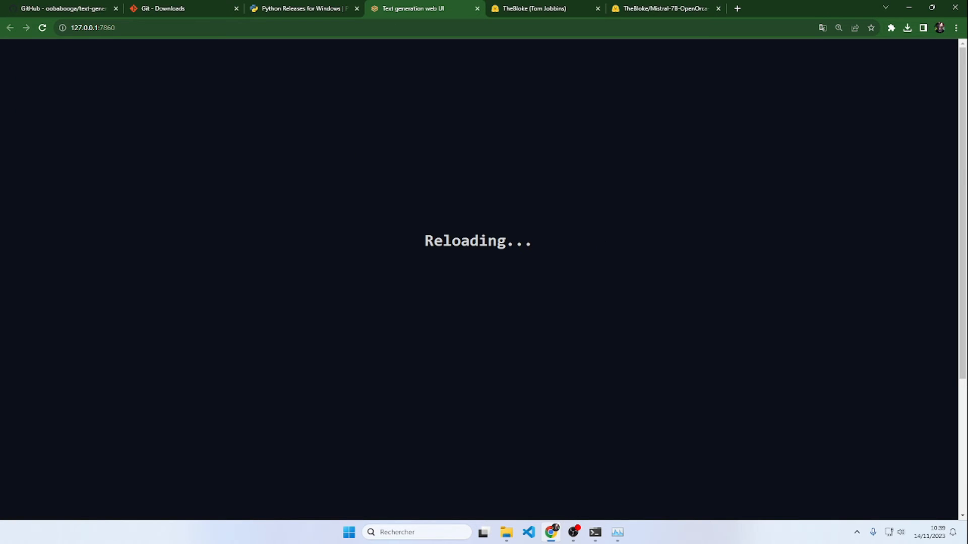
pyautogui.click(595, 532)
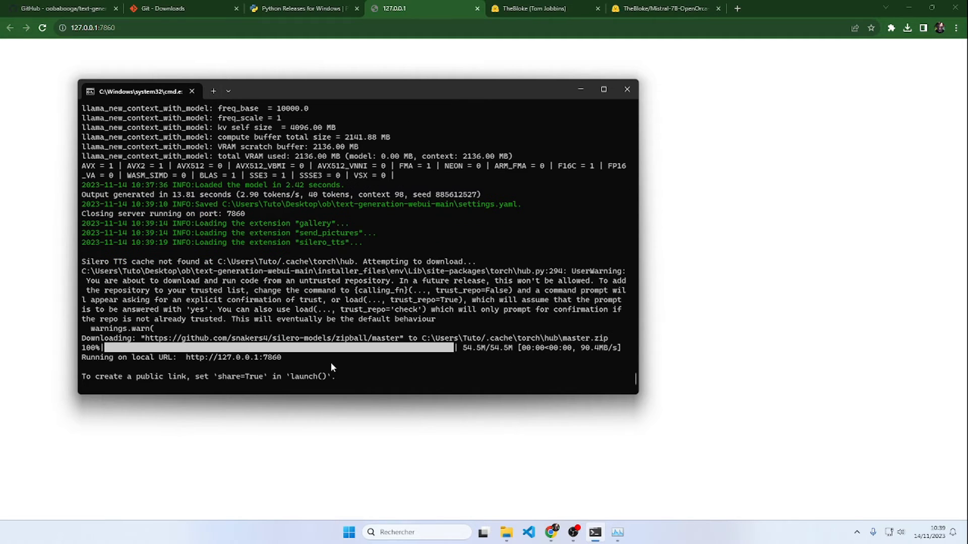
pyautogui.click(401, 11)
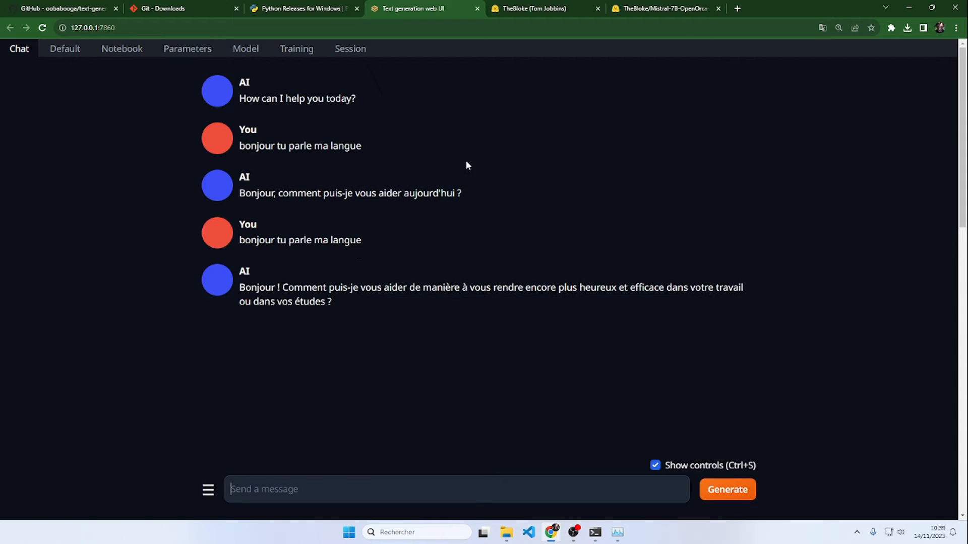
# Turn off automatic TTS playback in the chat page's Silero TTS settings and set the language to French with voice fr_5.
pyautogui.scroll(-10, 588, 276)
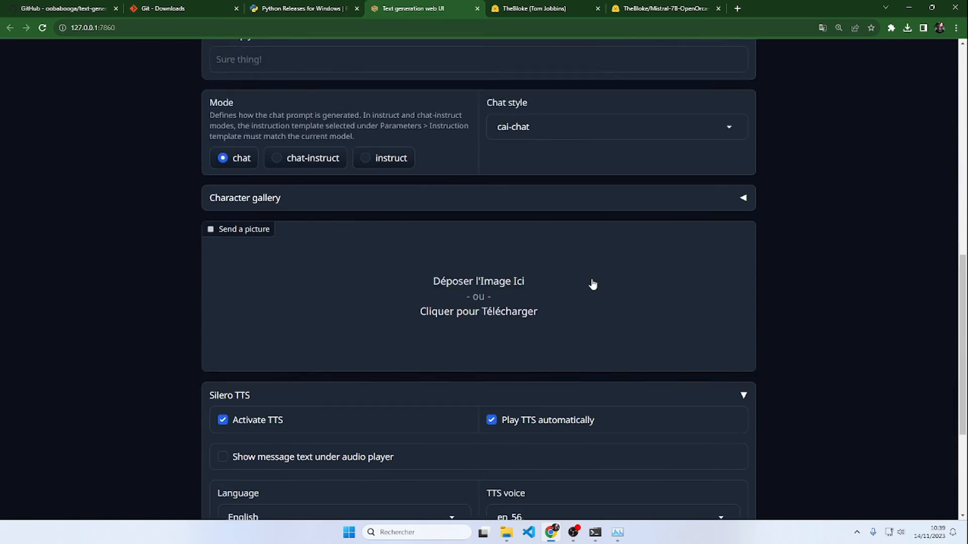
pyautogui.scroll(-4, 592, 285)
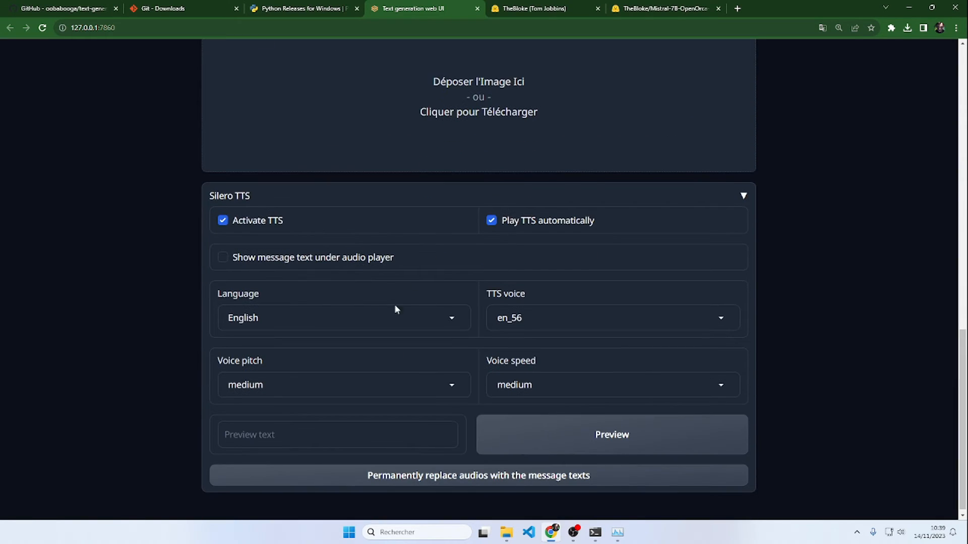
pyautogui.click(492, 221)
pyautogui.click(388, 313)
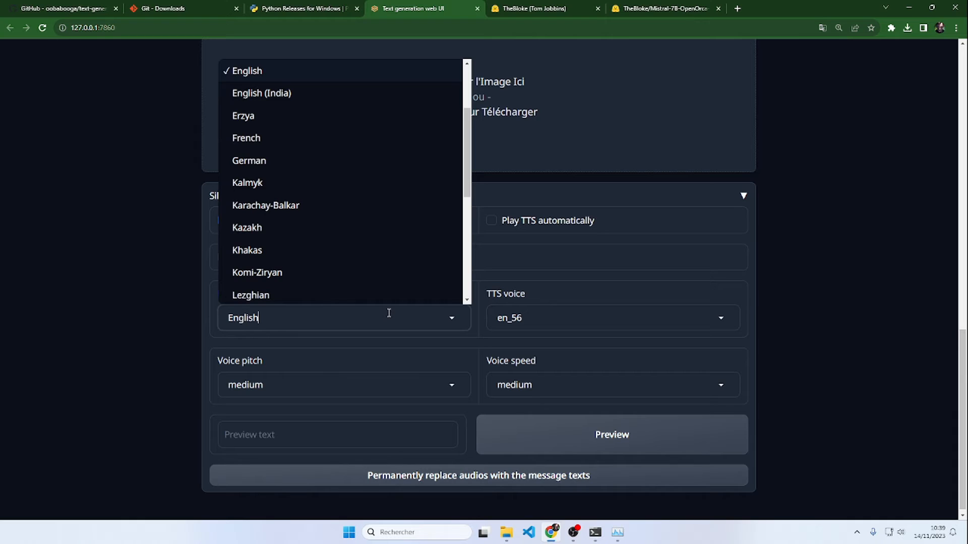
pyautogui.click(283, 141)
pyautogui.click(559, 316)
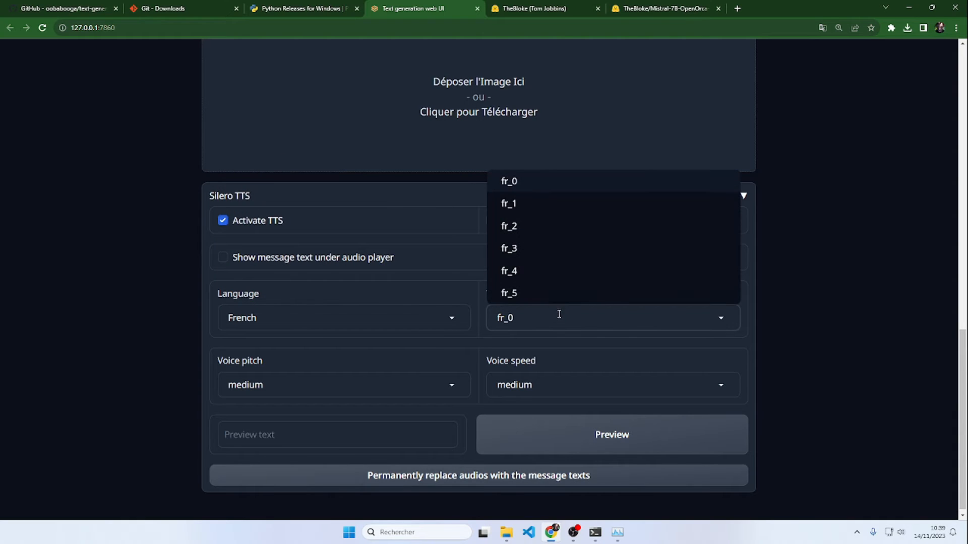
pyautogui.click(546, 294)
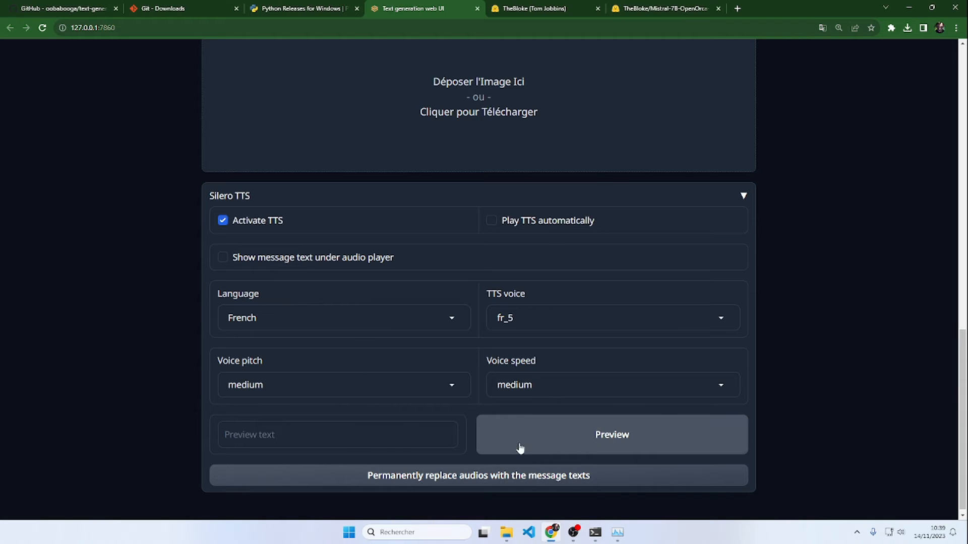
# Preview the selected Silero TTS voice with the text "coucou".
pyautogui.click(359, 443)
pyautogui.write('coucou')
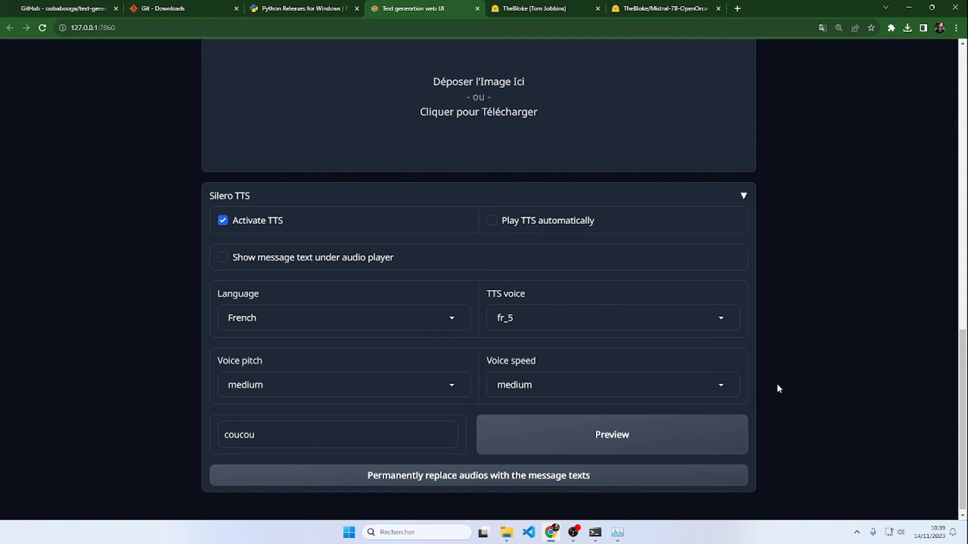
pyautogui.scroll(2, 339, 441)
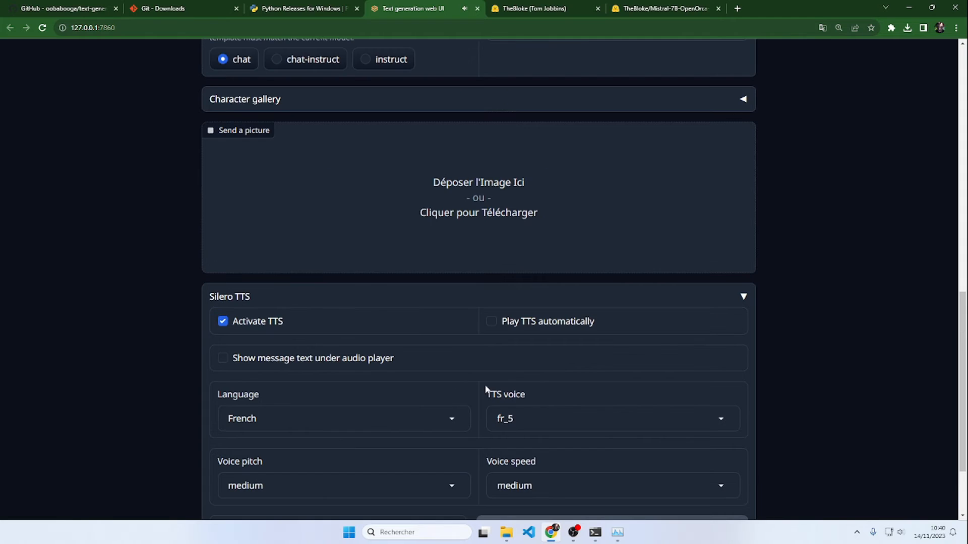
pyautogui.scroll(2, 406, 345)
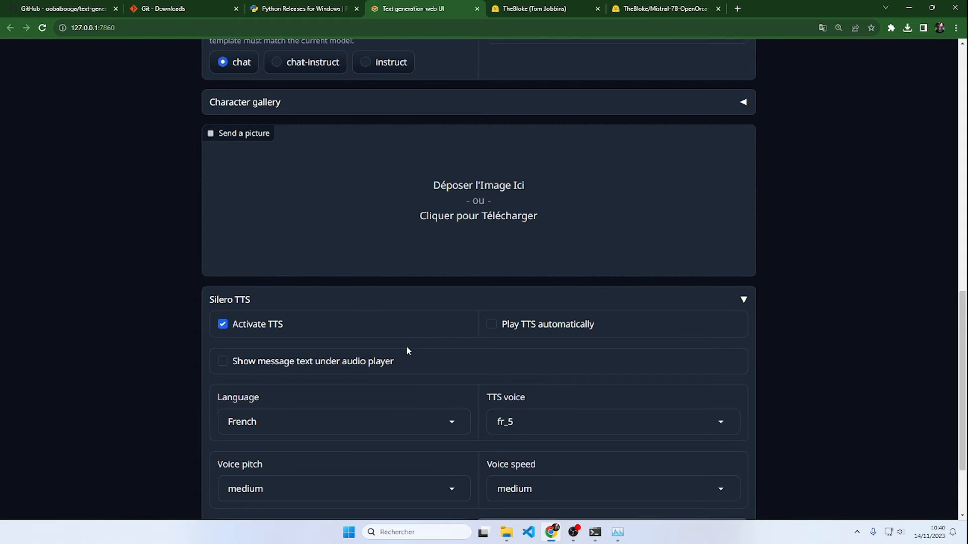
# Start a new chat and send the message "salut que fait tu" to the AI.
pyautogui.scroll(9, 474, 317)
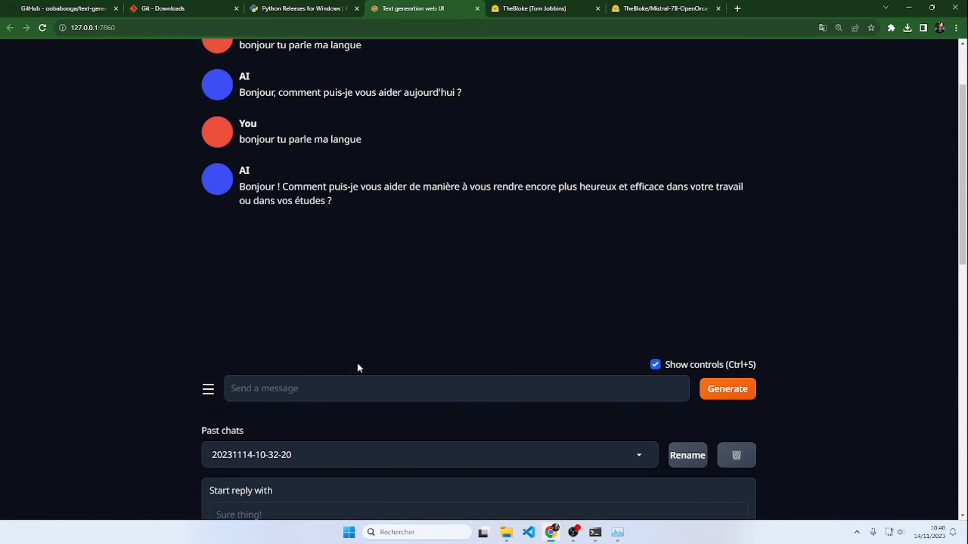
pyautogui.moveTo(208, 388)
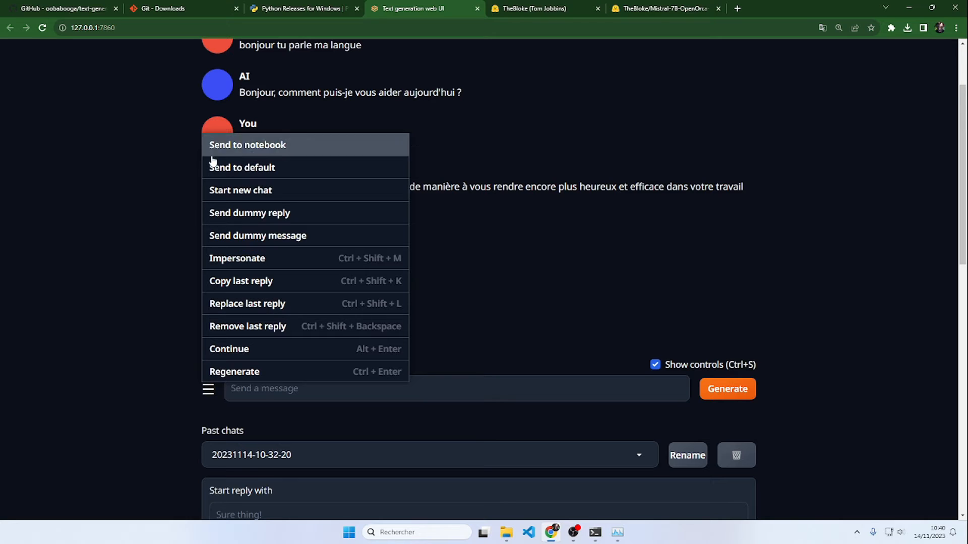
pyautogui.click(229, 191)
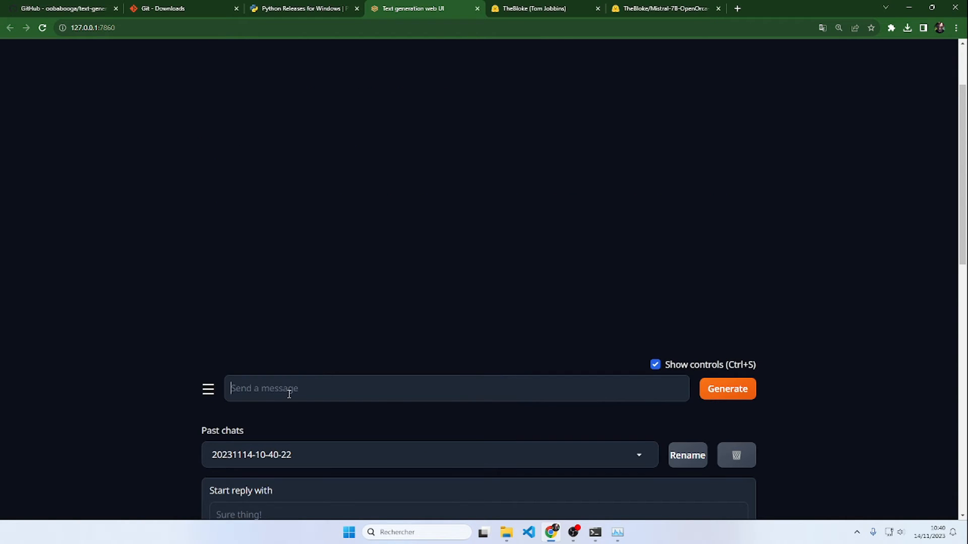
pyautogui.scroll(2, 289, 395)
pyautogui.scroll(-2, 289, 395)
pyautogui.write('salut que fait tu')
pyautogui.press('Return')
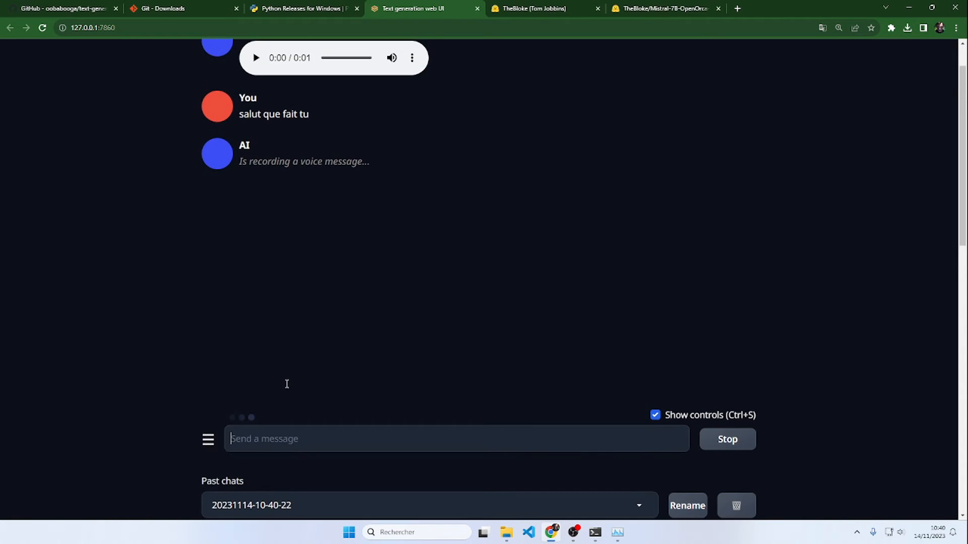
# Play the AI's voice reply to the greeting.
pyautogui.scroll(-1, 287, 384)
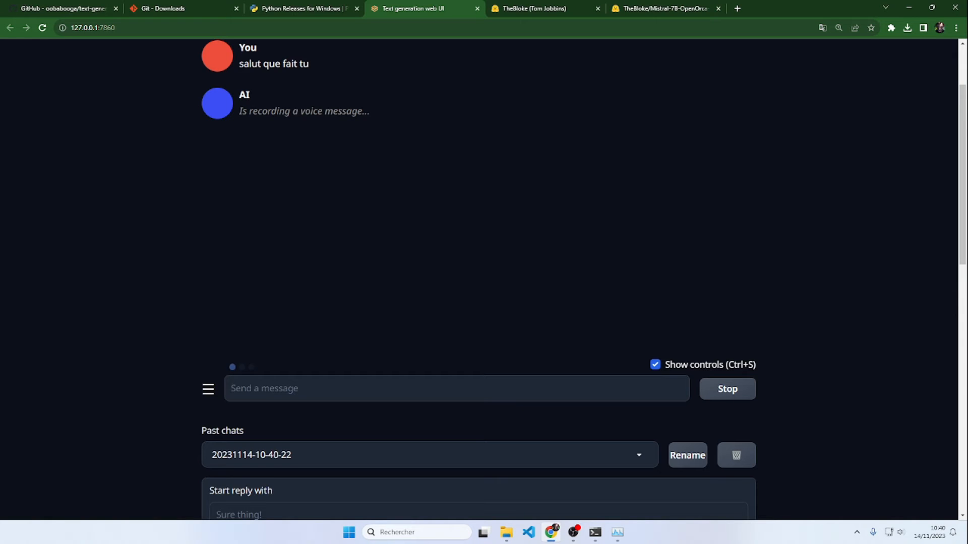
pyautogui.hotkey('alt', 'Tab')
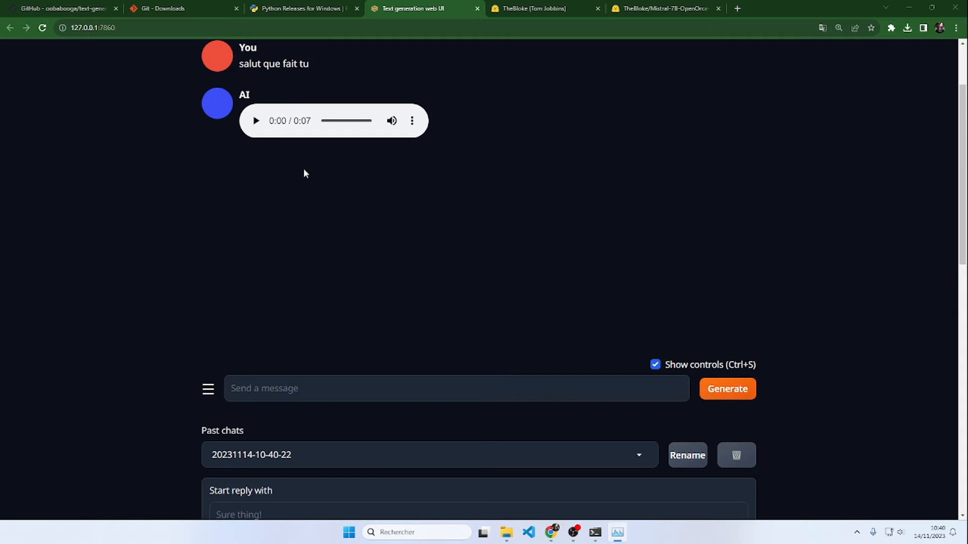
pyautogui.click(255, 120)
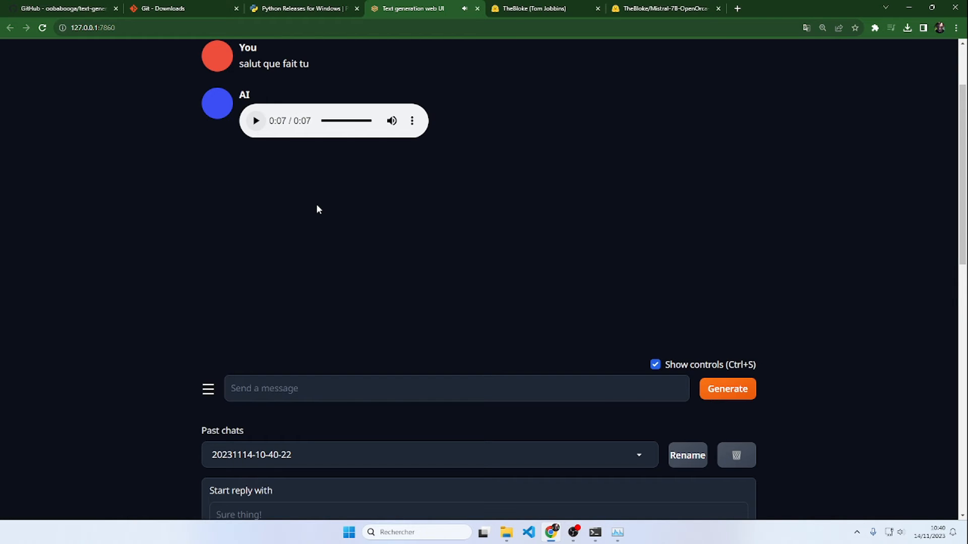
# Deactivate Silero TTS and toggle the option to show message text under the audio player on and back off.
pyautogui.scroll(-10, 316, 210)
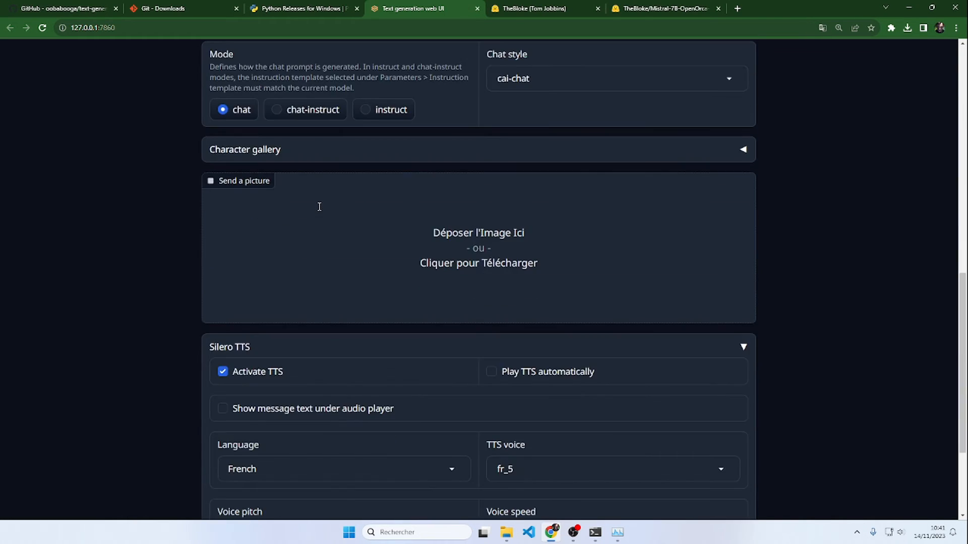
pyautogui.scroll(-3, 319, 206)
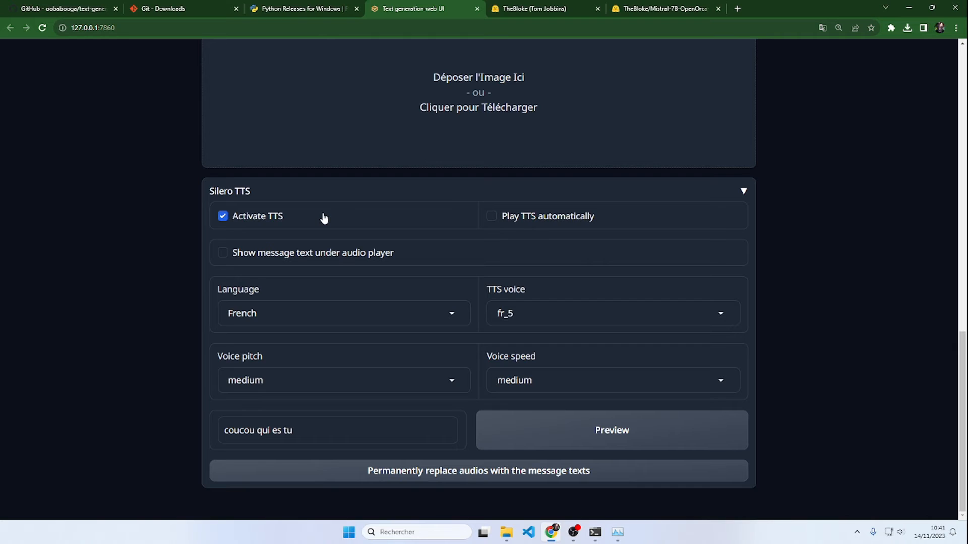
pyautogui.click(223, 253)
pyautogui.scroll(3, 287, 255)
pyautogui.click(225, 370)
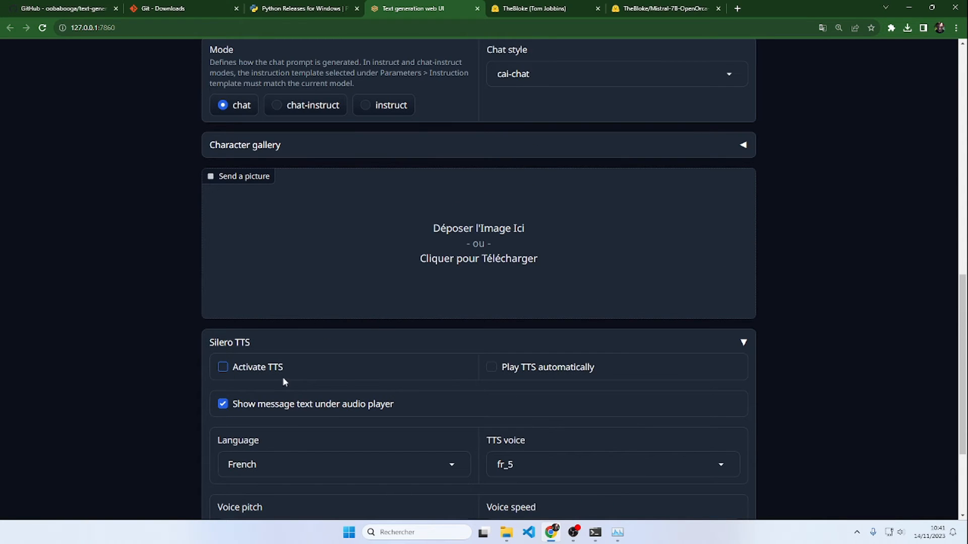
pyautogui.click(224, 403)
pyautogui.scroll(3, 353, 373)
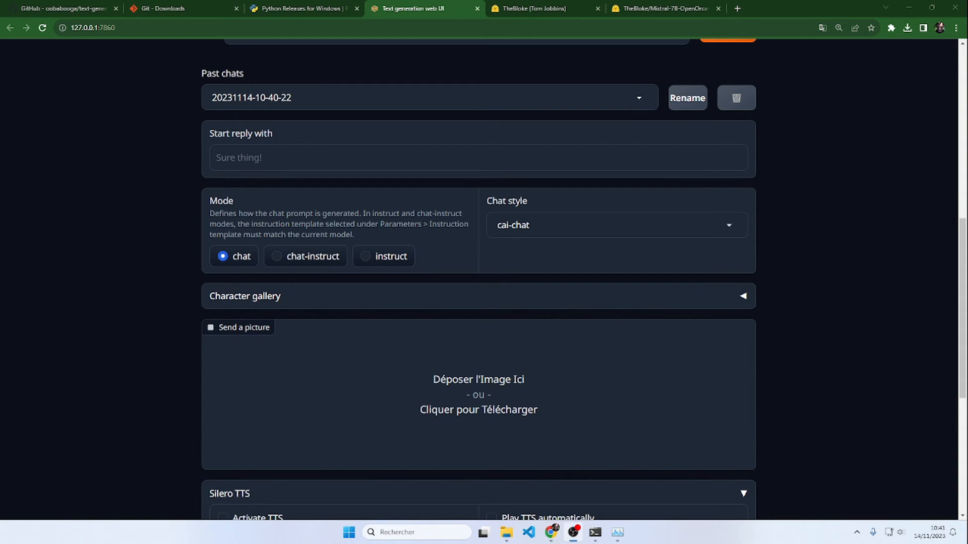
# Send the Garfield image to the chat through the Send a picture area and view the AI's reply.
pyautogui.hotkey('alt', 'Tab')
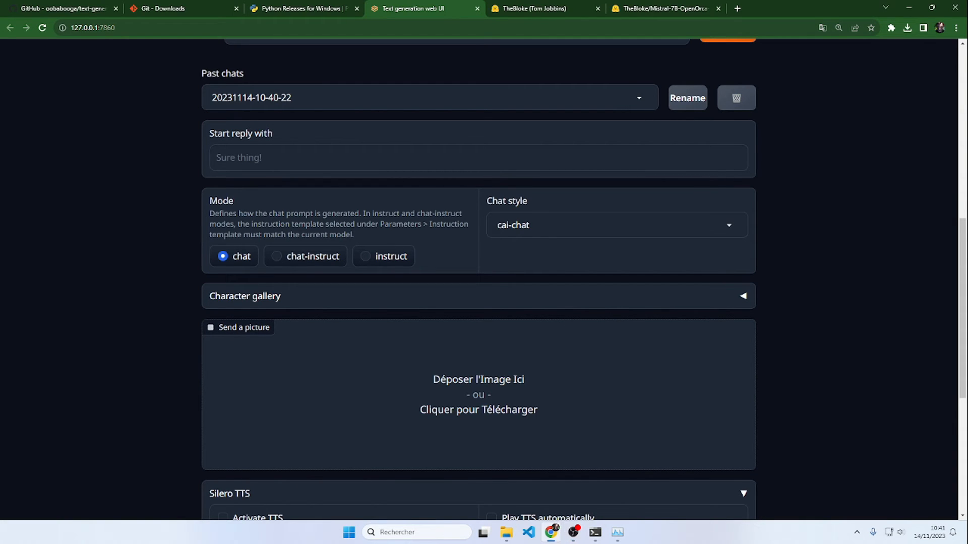
pyautogui.hotkey('alt', 'Tab')
pyautogui.moveTo(776, 287); pyautogui.dragTo(371, 386)
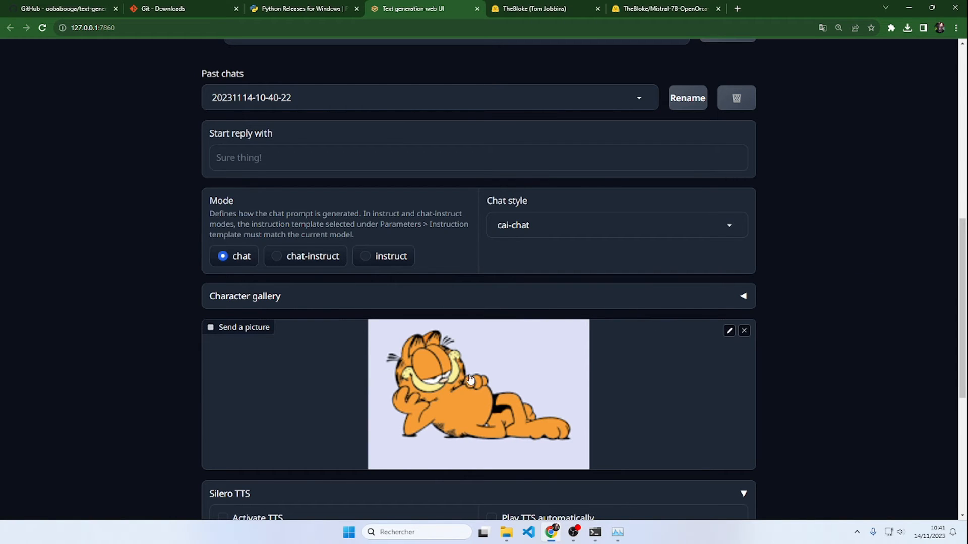
pyautogui.scroll(4, 621, 248)
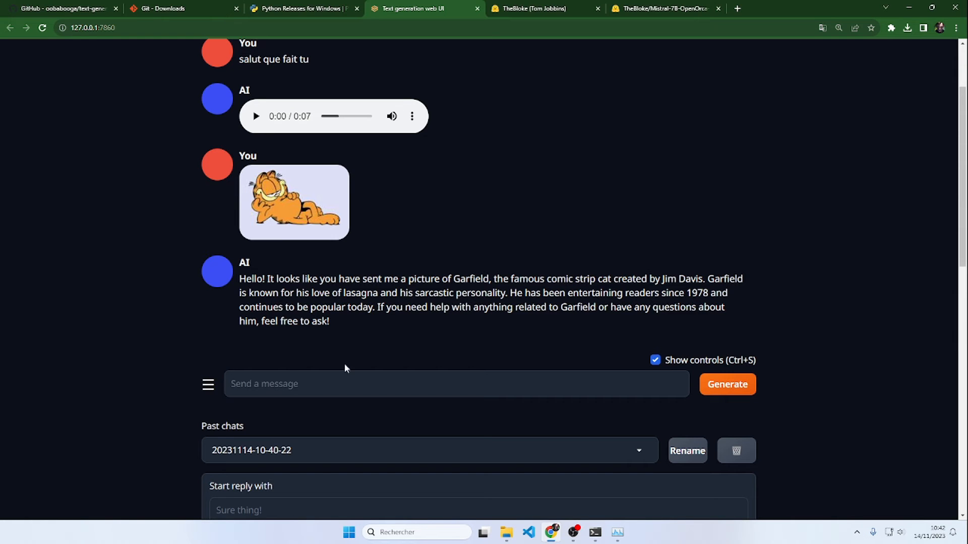
# Review the chat conversation and check the enabled extensions in the session settings, including whisper_stt.
pyautogui.scroll(-2, 404, 365)
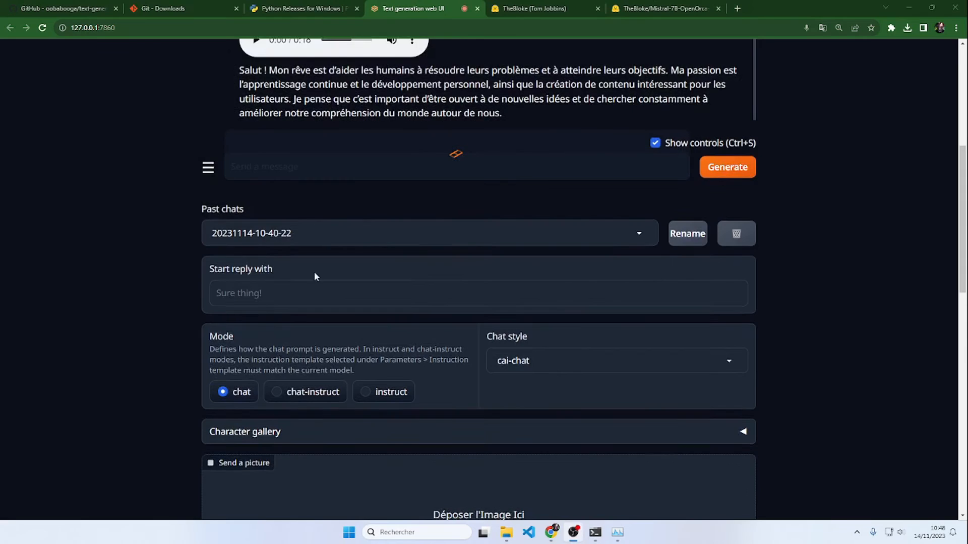
pyautogui.scroll(7, 316, 276)
pyautogui.scroll(-6, 748, 296)
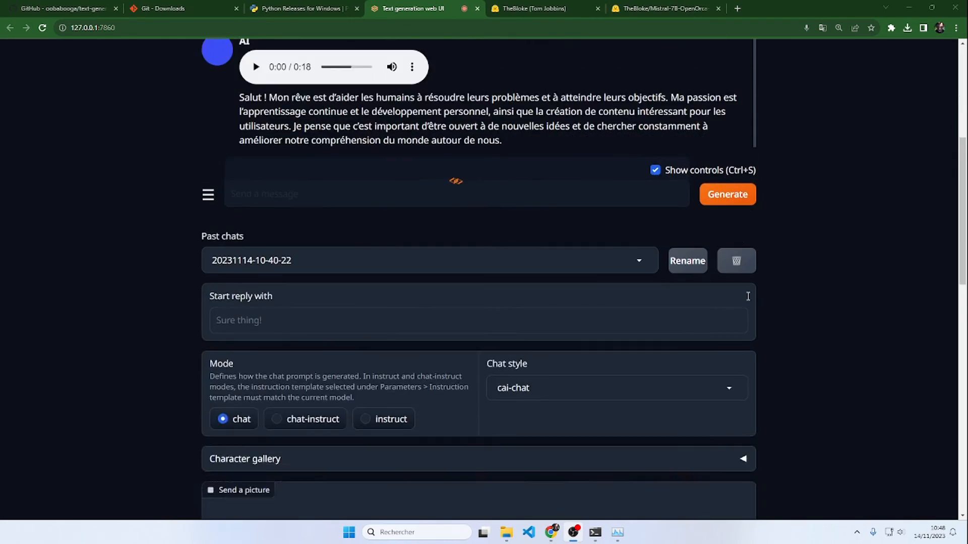
pyautogui.scroll(-6, 749, 295)
pyautogui.scroll(12, 749, 292)
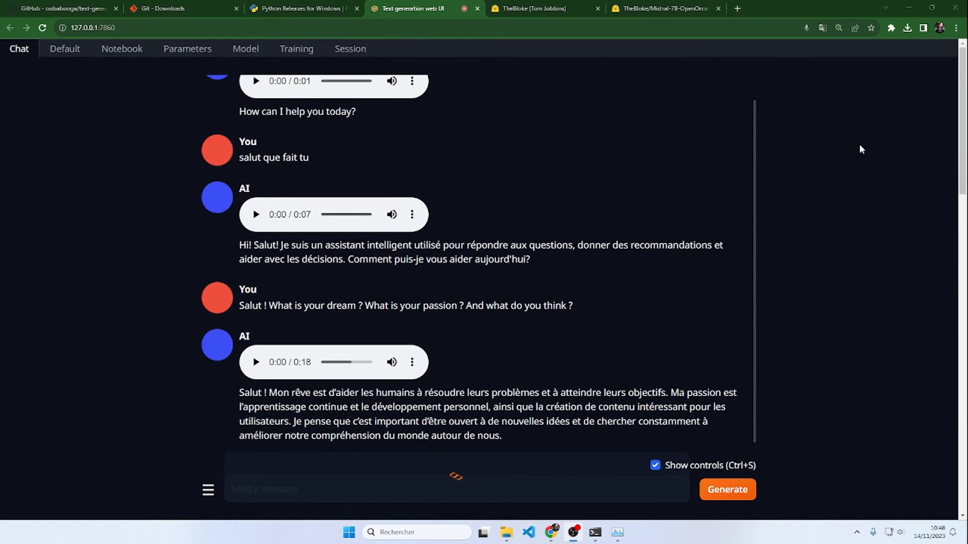
pyautogui.click(354, 55)
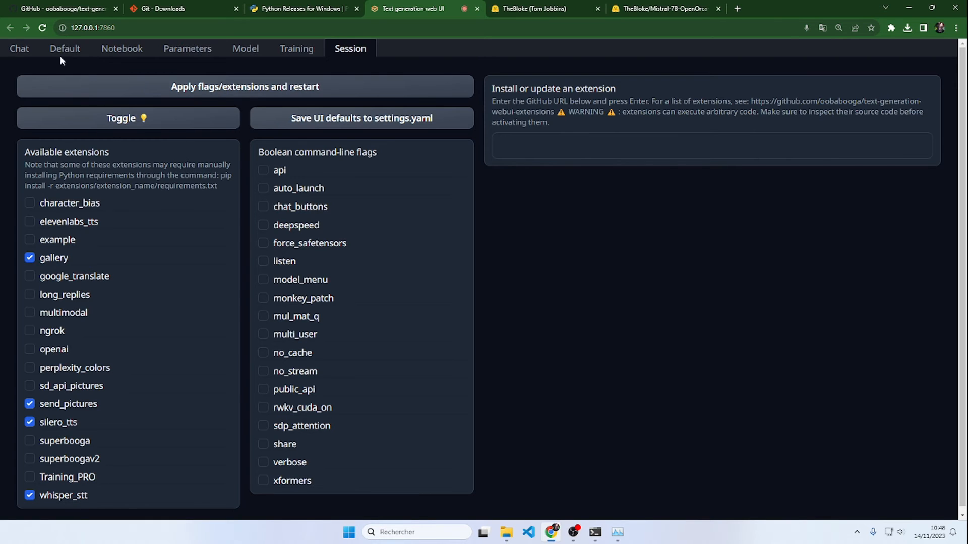
pyautogui.click(18, 51)
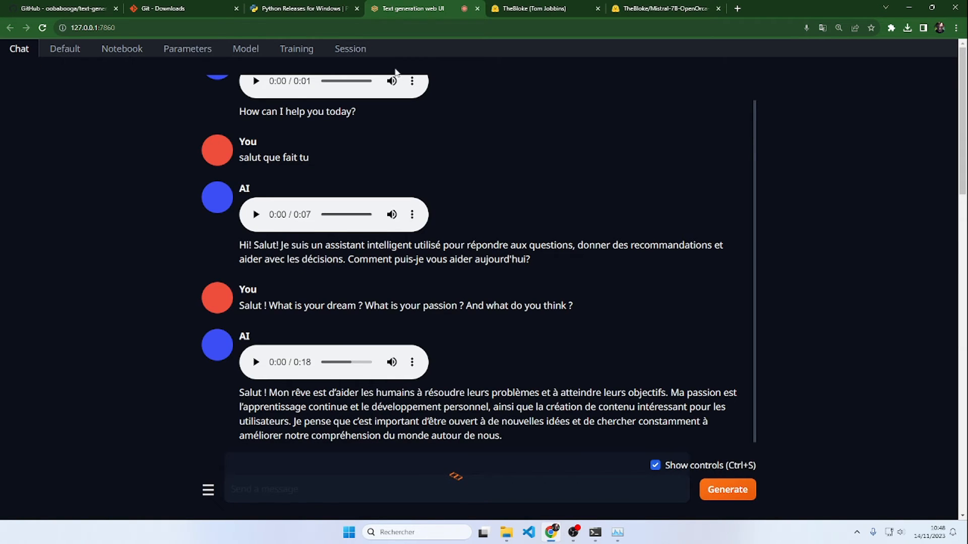
# Examine the Whisper STT section at the end of the chat page and check the console's download progress.
pyautogui.scroll(-8, 512, 284)
pyautogui.scroll(-13, 488, 225)
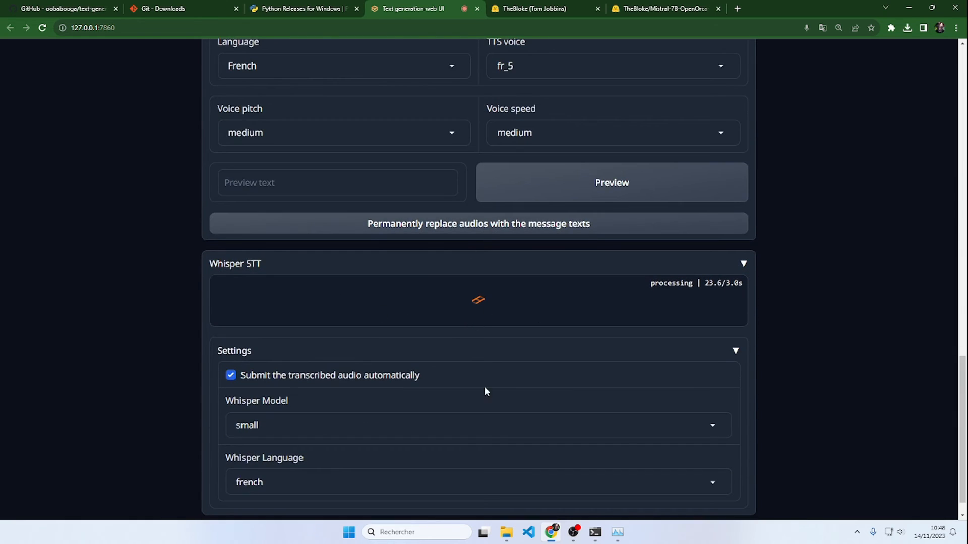
pyautogui.click(596, 535)
pyautogui.click(595, 534)
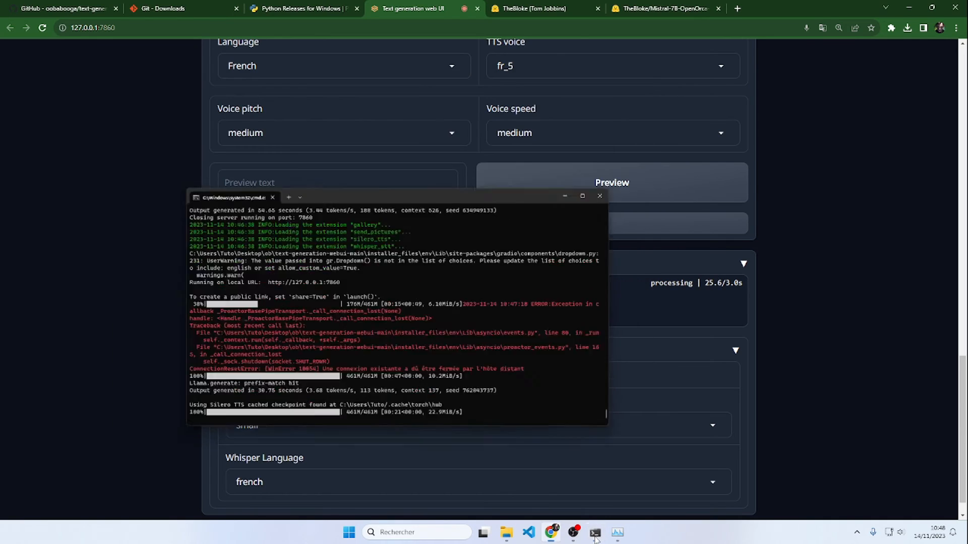
pyautogui.scroll(-1, 647, 358)
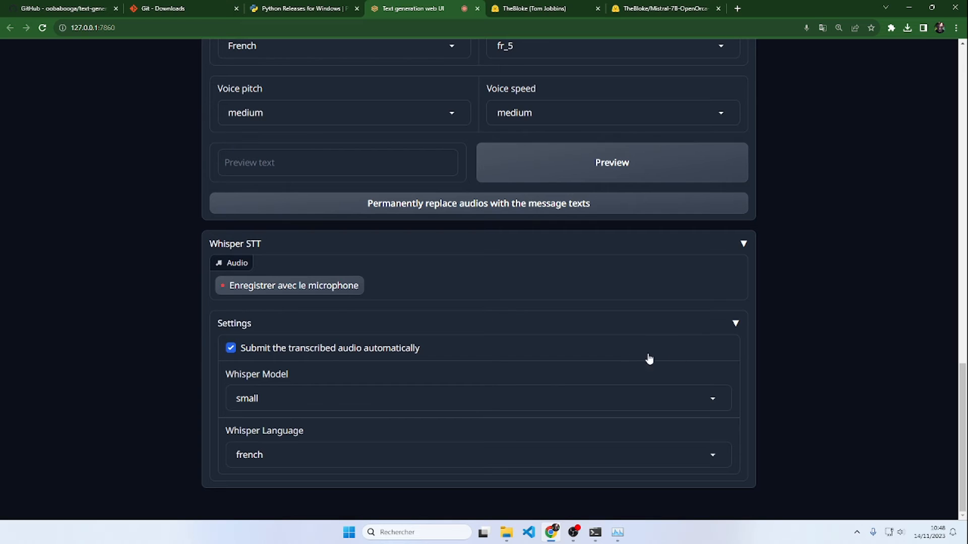
# Look through the available Whisper models in the Whisper STT settings, keeping small selected.
pyautogui.click(737, 324)
pyautogui.click(736, 469)
pyautogui.click(280, 397)
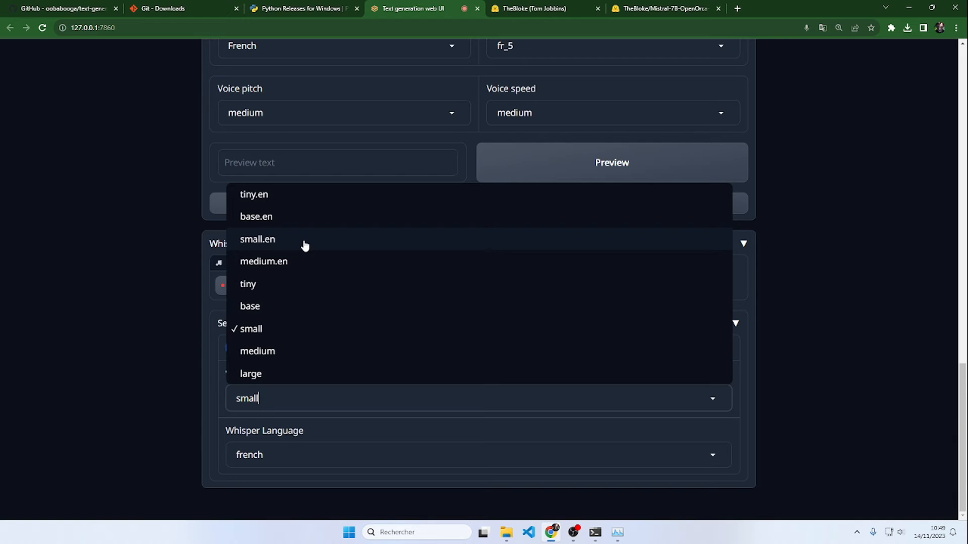
pyautogui.click(106, 381)
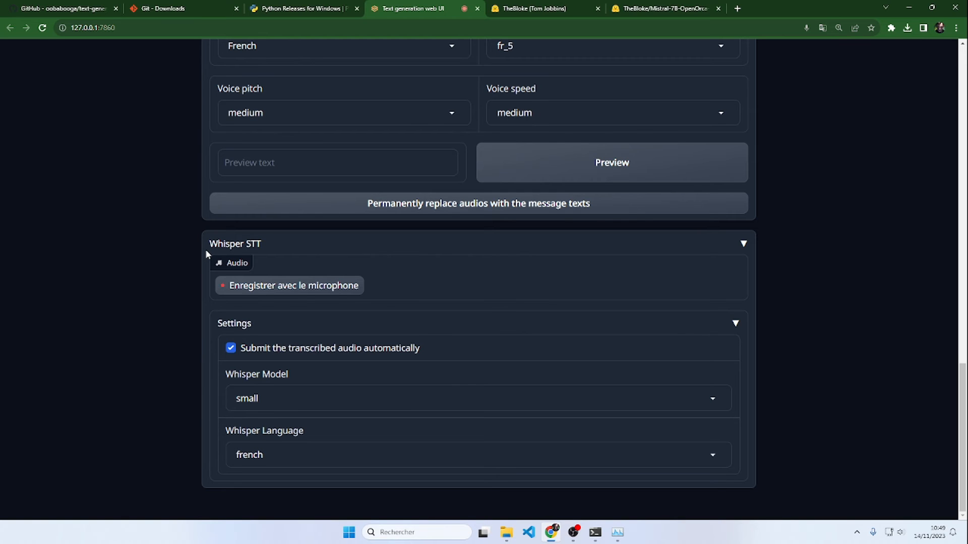
# Record and submit a spoken French question about liking Garfield with Whisper STT, and play the AI's voice reply.
pyautogui.scroll(5, 297, 461)
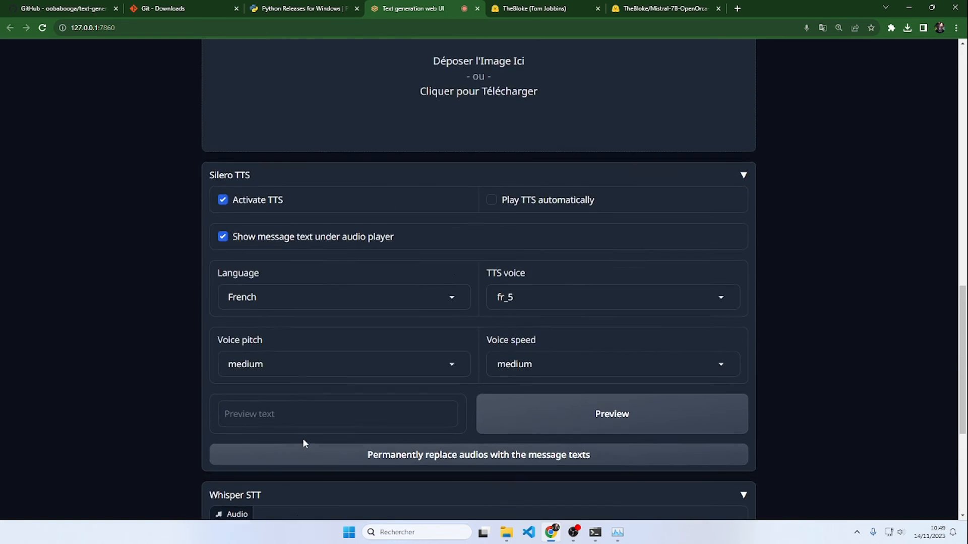
pyautogui.scroll(-3, 302, 441)
pyautogui.scroll(15, 279, 400)
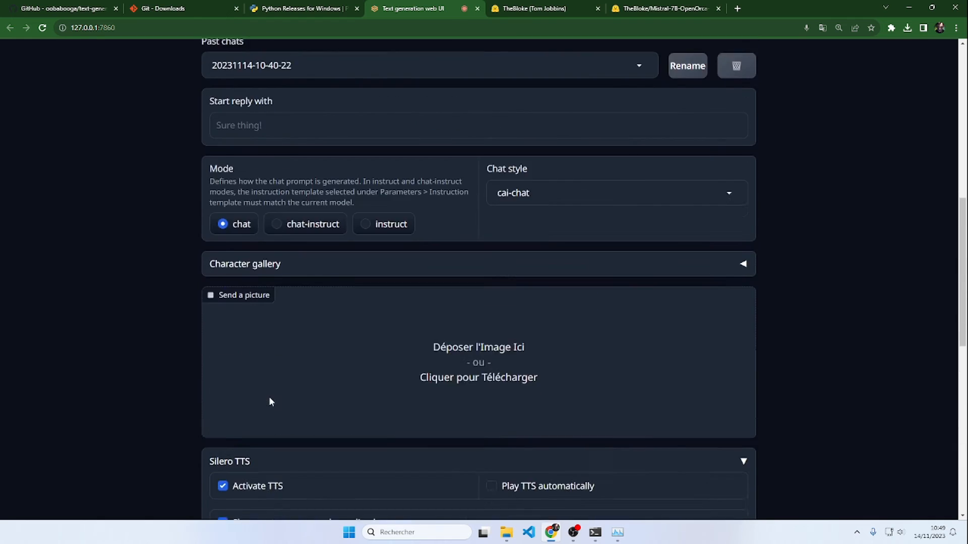
pyautogui.scroll(-15, 446, 338)
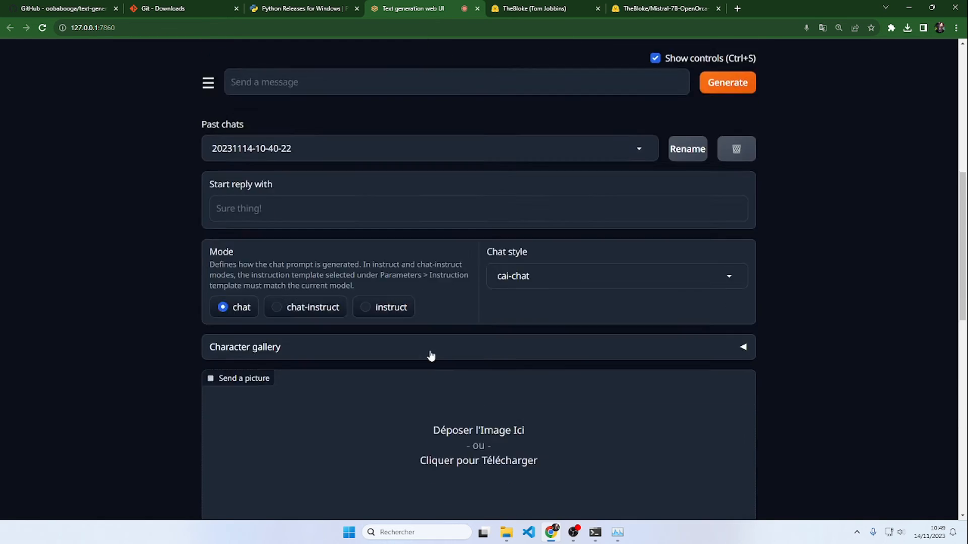
pyautogui.scroll(-3, 335, 361)
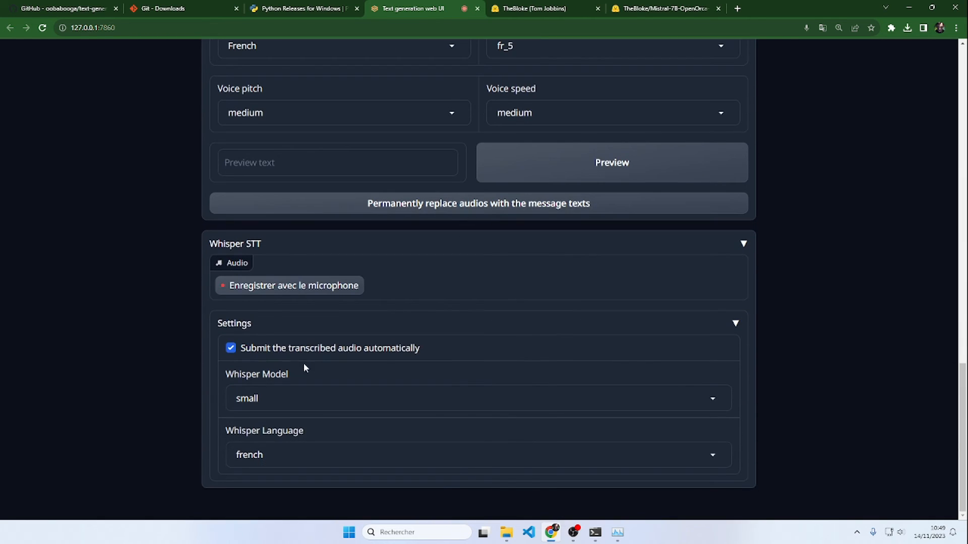
pyautogui.click(275, 288)
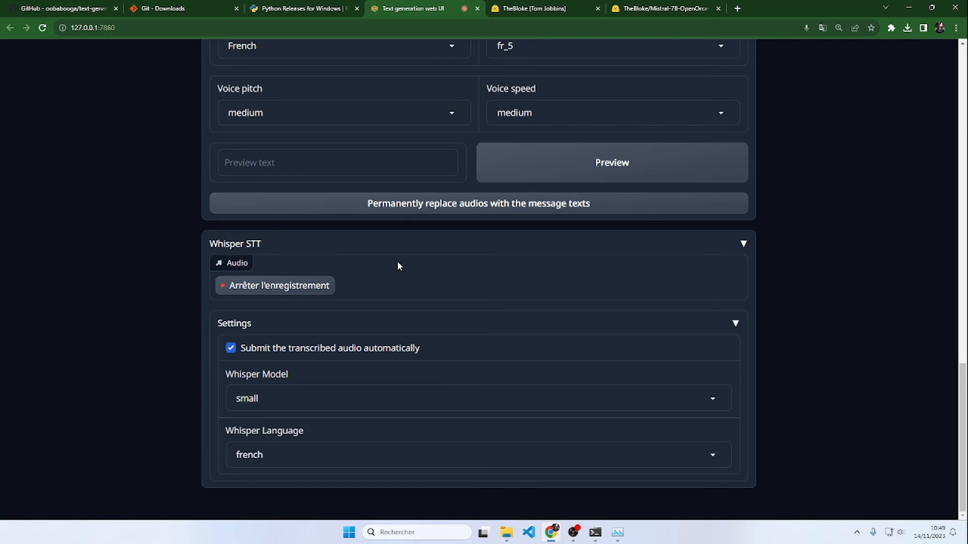
pyautogui.click(287, 285)
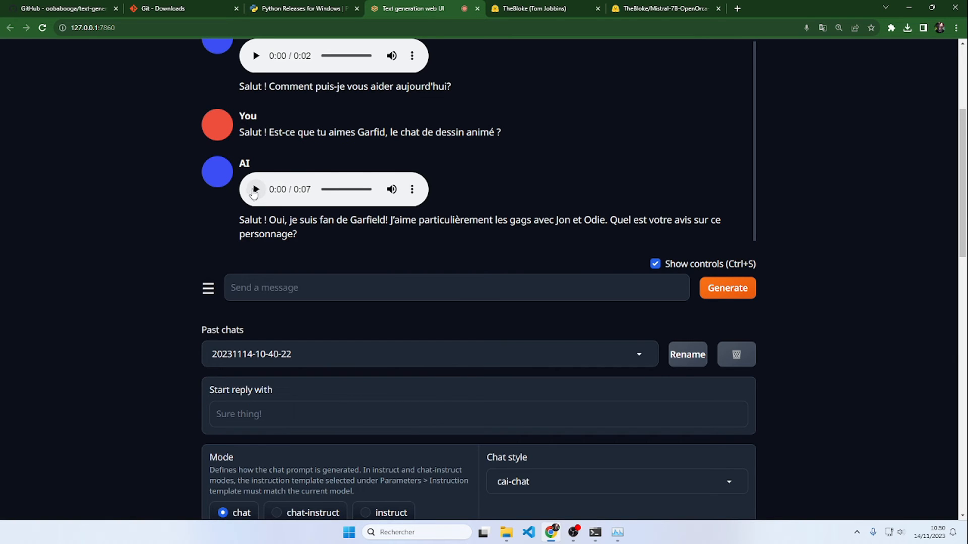
pyautogui.click(256, 189)
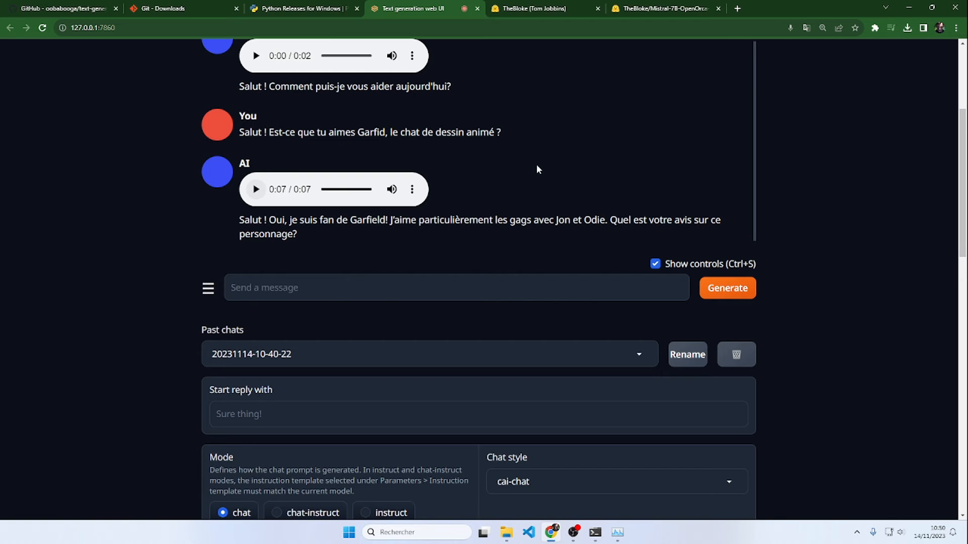
# Look through the French voices available for Silero TTS, keeping fr_5 selected.
pyautogui.scroll(-10, 529, 169)
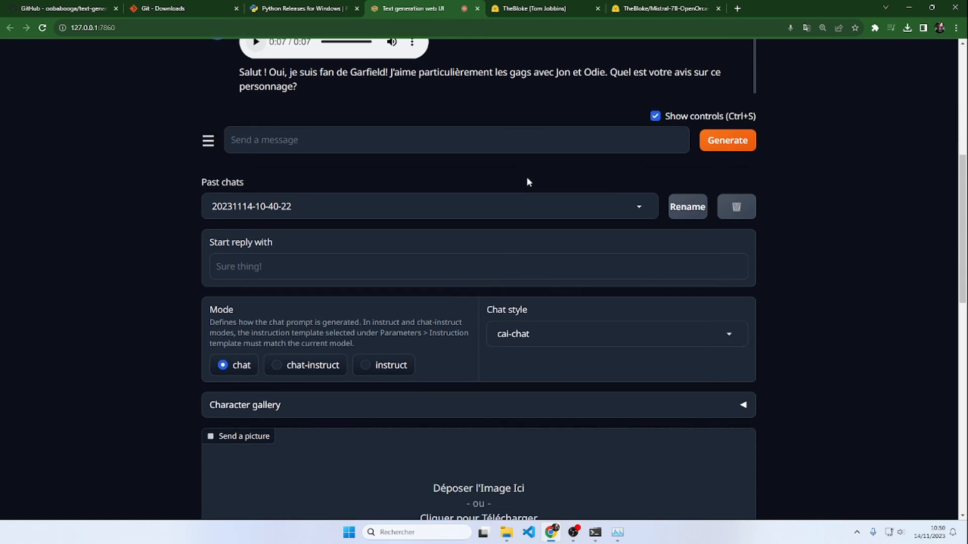
pyautogui.scroll(-1, 541, 173)
pyautogui.click(565, 222)
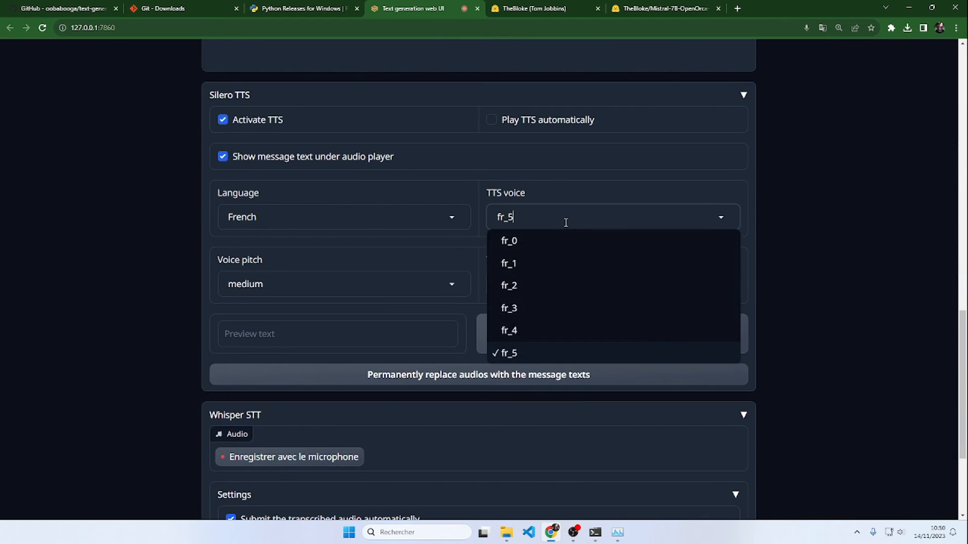
pyautogui.click(464, 234)
pyautogui.scroll(6, 544, 257)
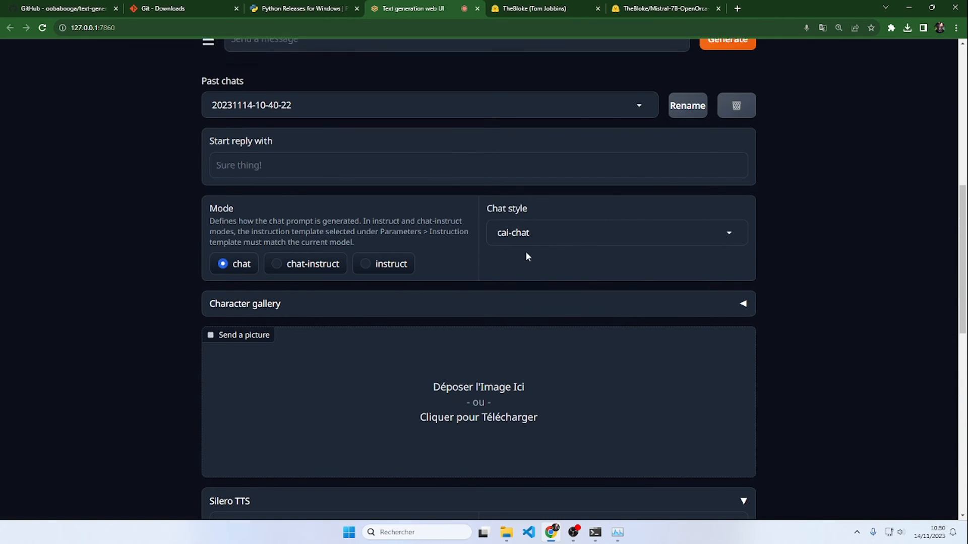
pyautogui.scroll(3, 525, 252)
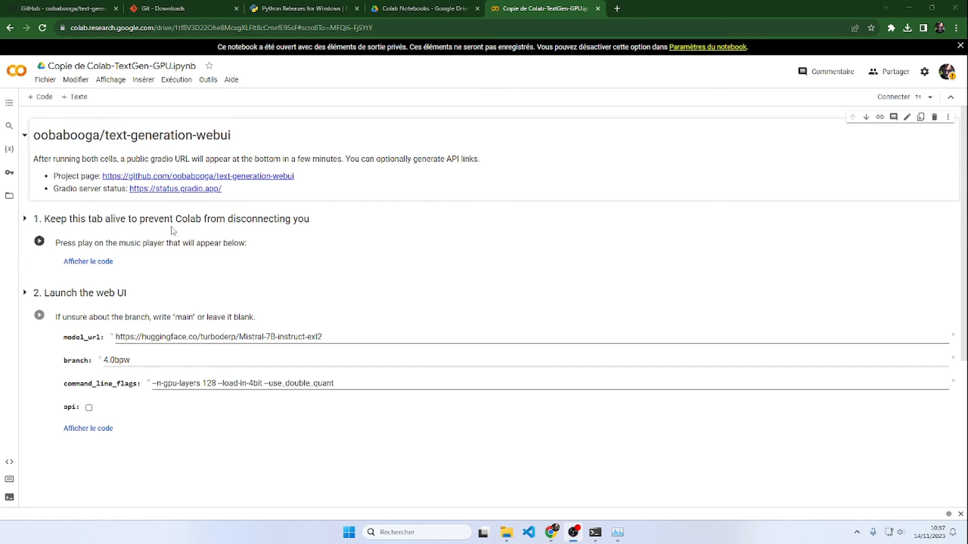
# Run the notebook's keep-alive cell, then the web UI launch cell with the Mistral-7B-instruct-exl2 model and branch 4.0bpw.
pyautogui.click(39, 241)
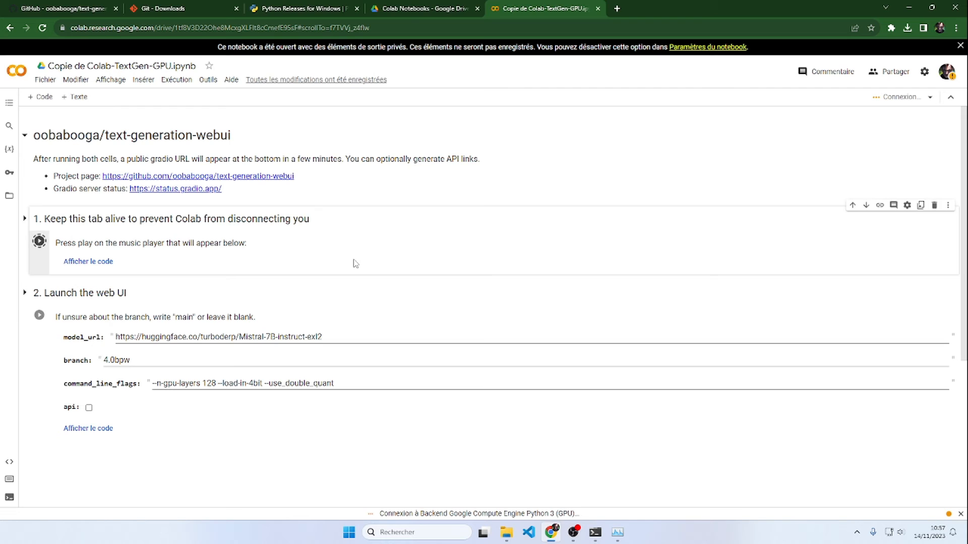
pyautogui.scroll(-2, 355, 264)
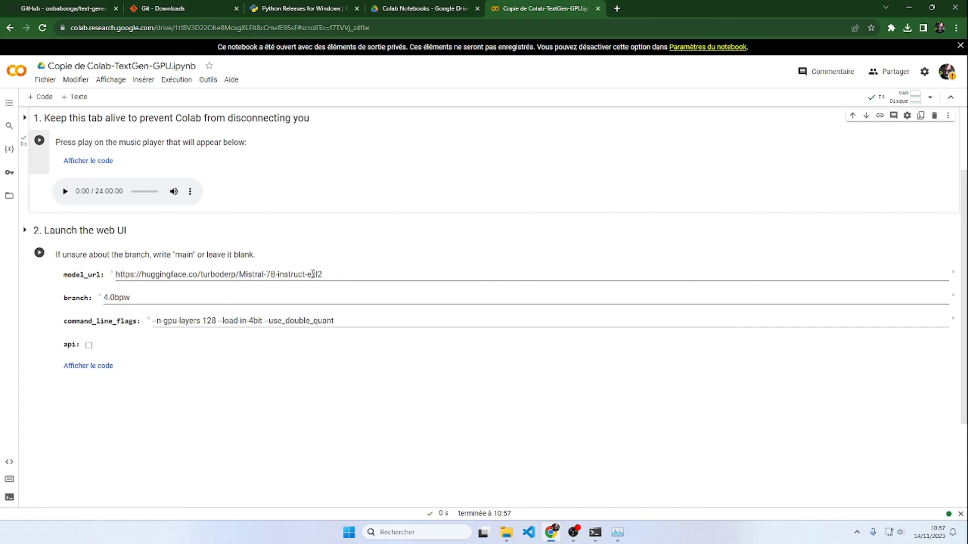
pyautogui.moveTo(322, 274); pyautogui.dragTo(266, 272)
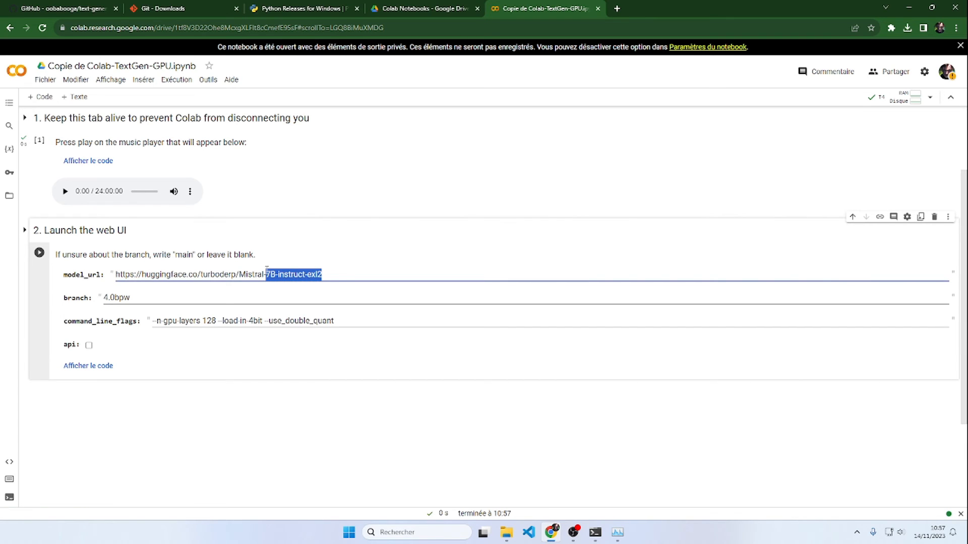
pyautogui.click(312, 274)
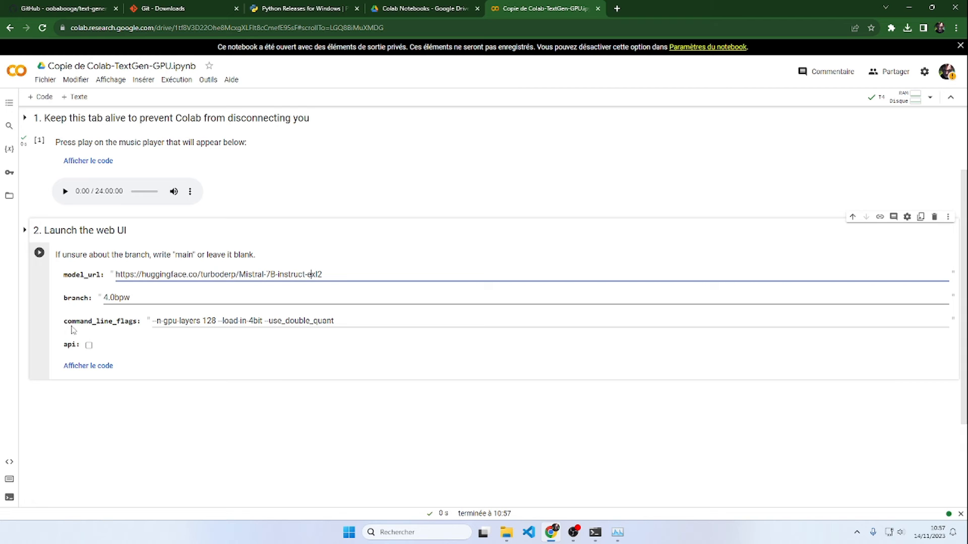
pyautogui.scroll(2, 156, 217)
pyautogui.scroll(-1, 107, 286)
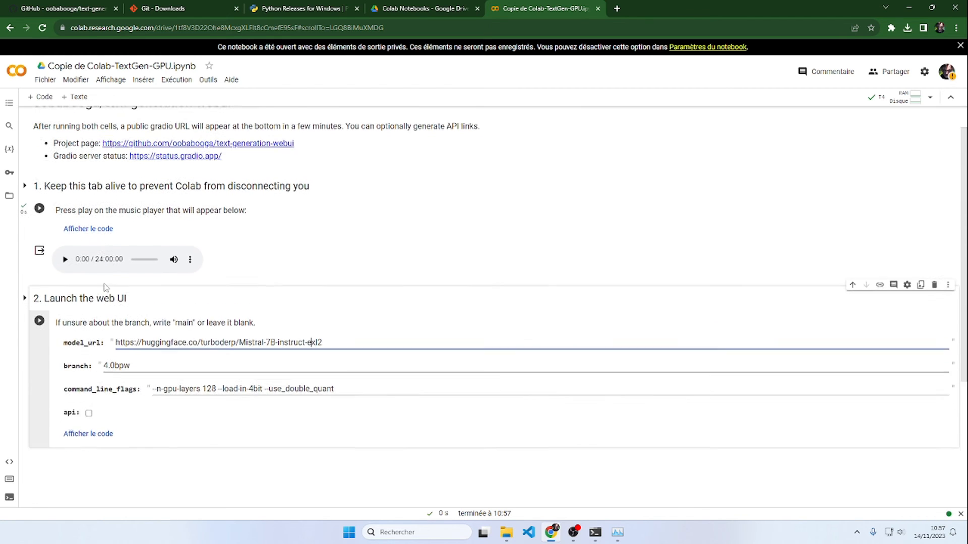
pyautogui.click(40, 303)
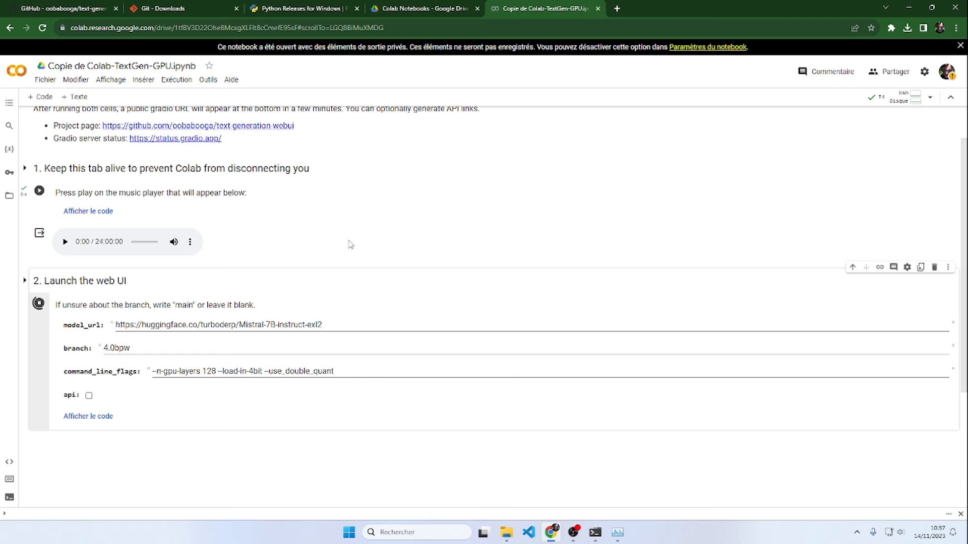
# Follow the launch cell's output to its end and open the public Gradio link to the web UI.
pyautogui.scroll(-1, 350, 245)
pyautogui.scroll(-2, 350, 245)
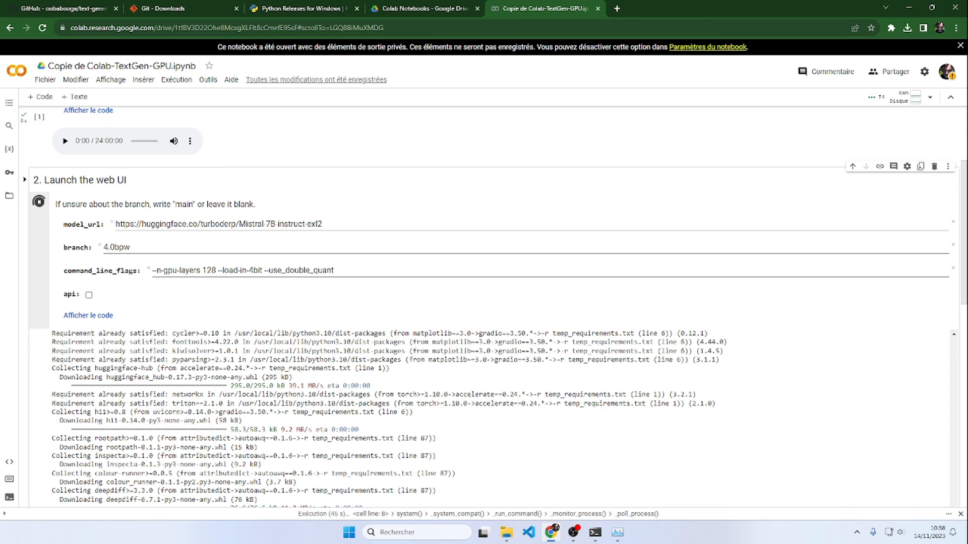
pyautogui.scroll(-3, 371, 313)
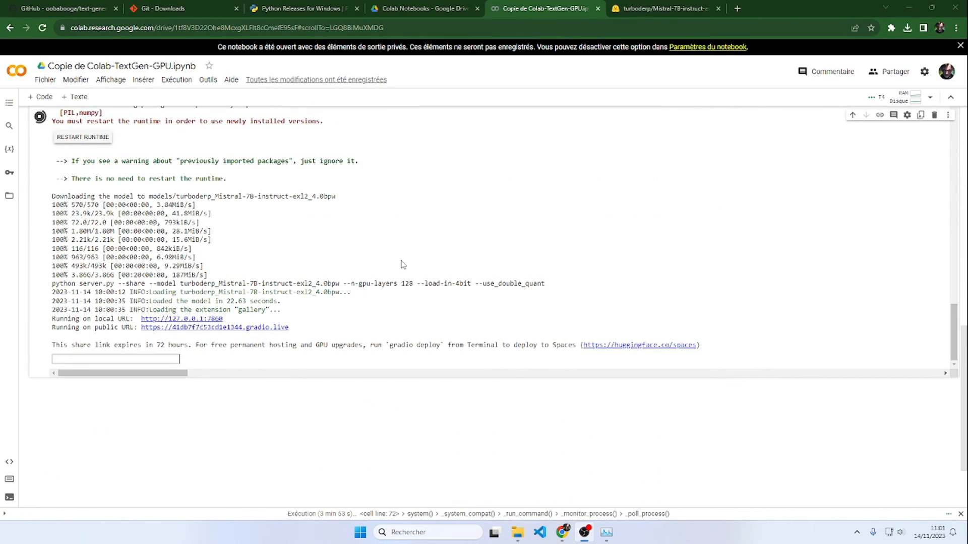
pyautogui.click(198, 328)
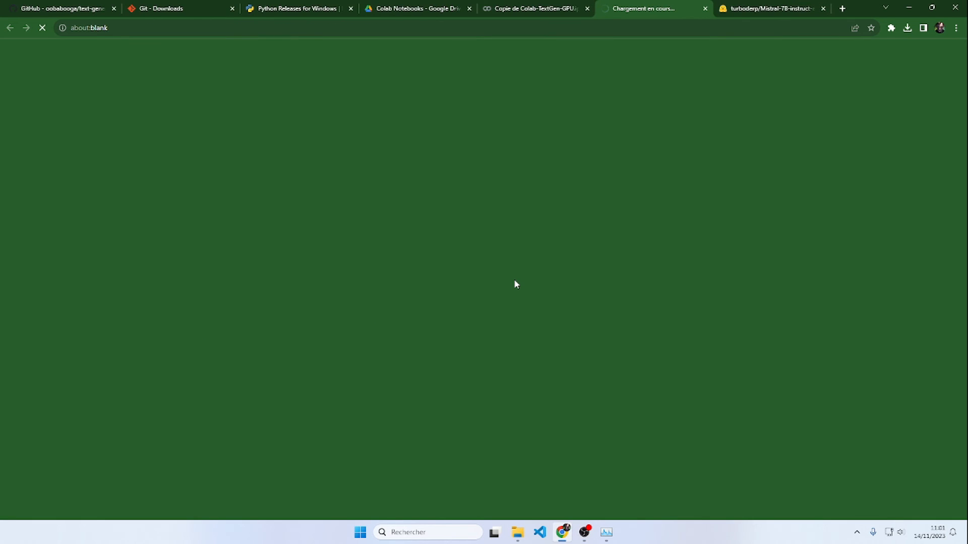
pyautogui.click(542, 9)
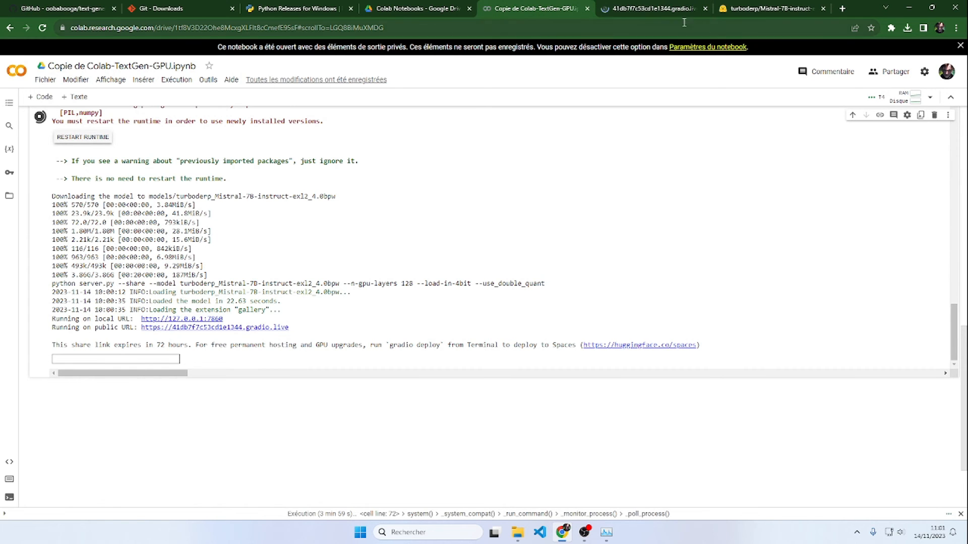
pyautogui.click(670, 9)
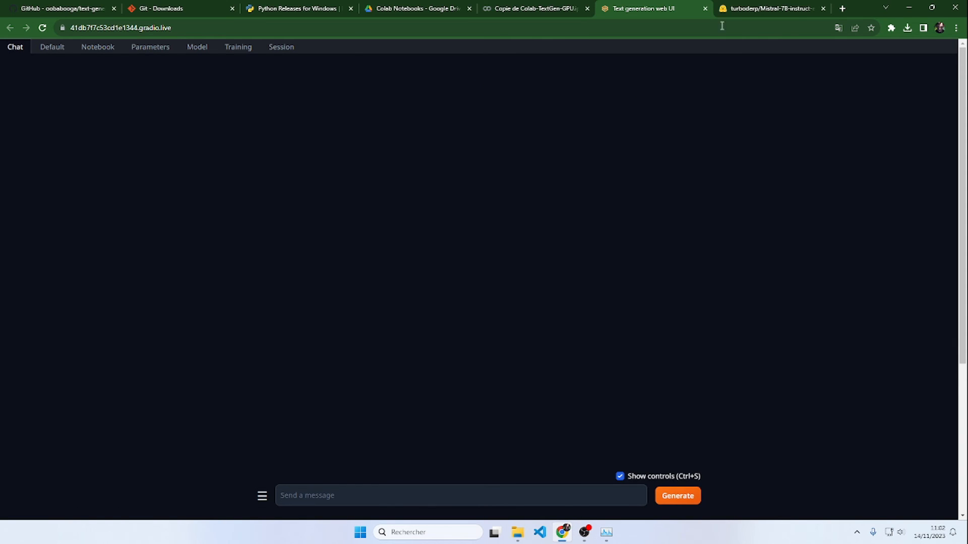
# Enable the send_pictures extension, apply it with a restart of the interface, and close the old Gradio page.
pyautogui.click(282, 48)
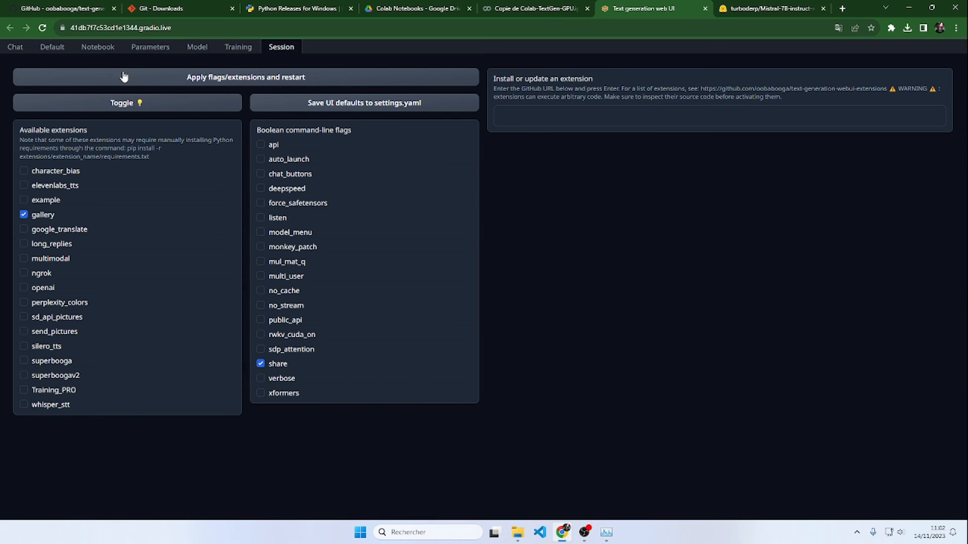
pyautogui.click(24, 331)
pyautogui.click(302, 78)
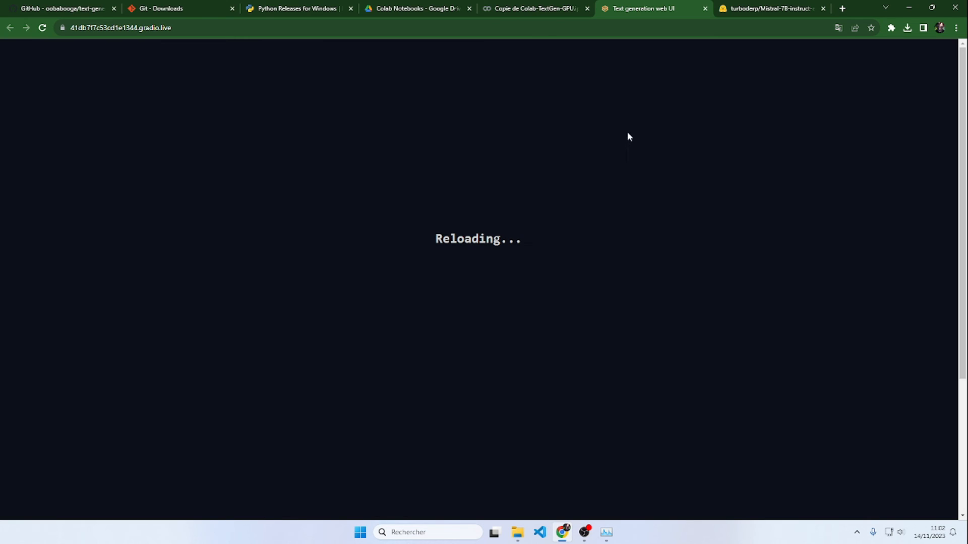
pyautogui.click(525, 9)
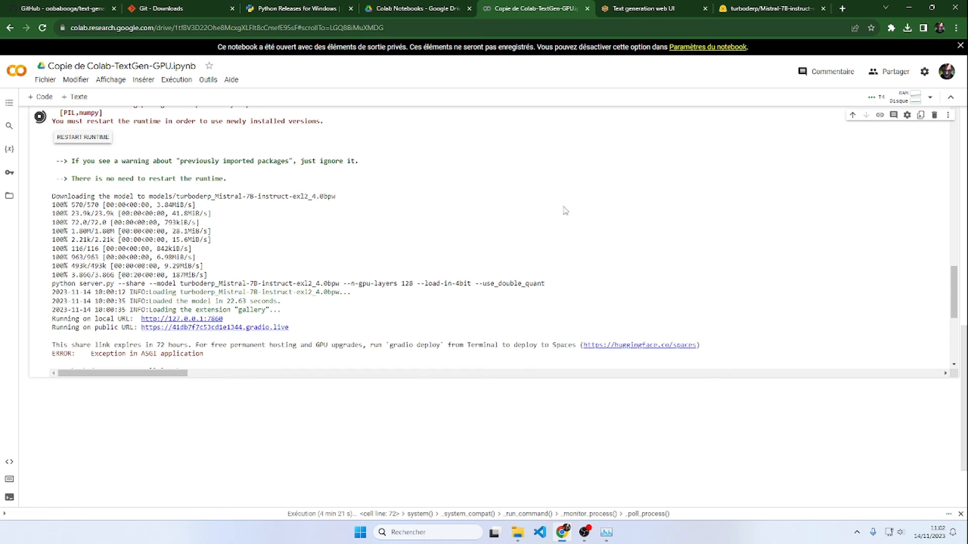
pyautogui.click(637, 9)
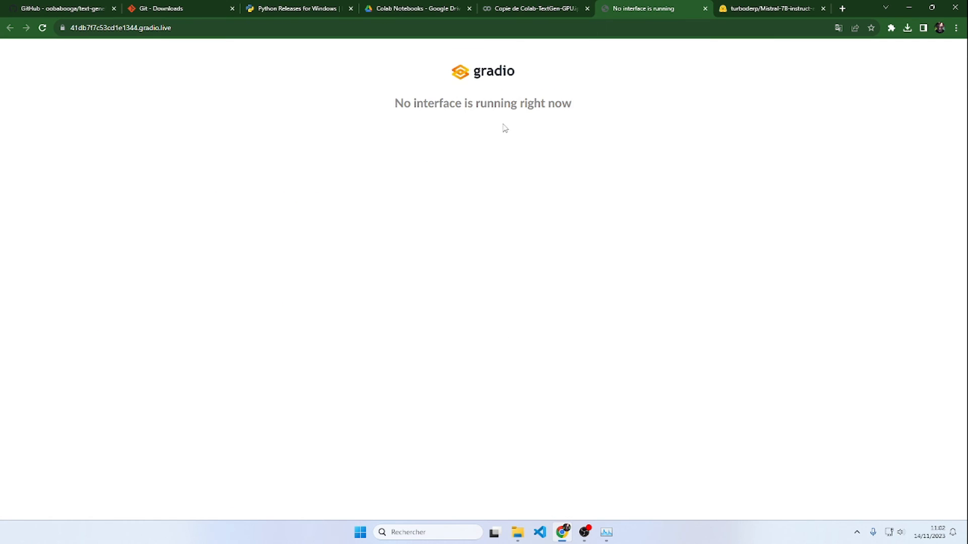
pyautogui.click(704, 8)
# Review the notebook's restart log and open the new public Gradio link generated after the extensions load.
pyautogui.scroll(-9, 308, 255)
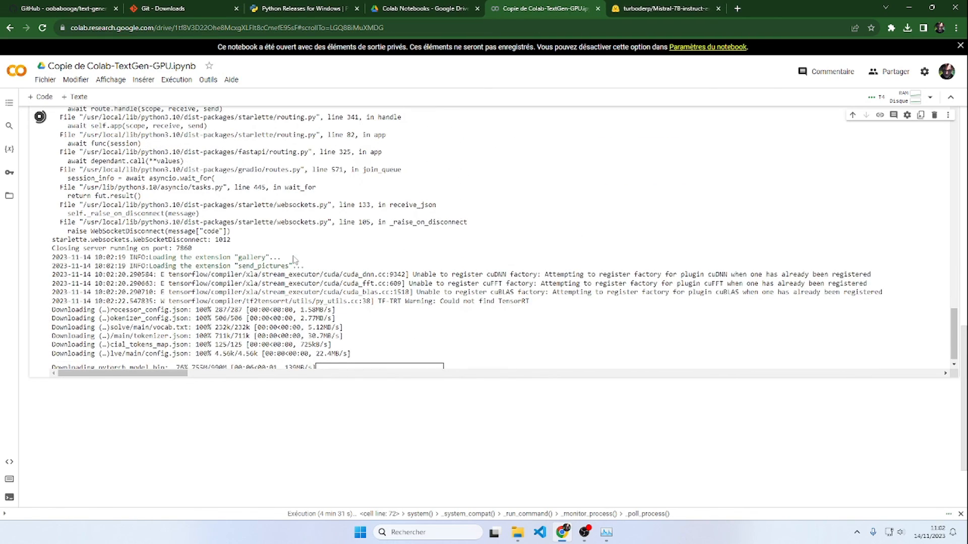
pyautogui.scroll(4, 295, 260)
pyautogui.scroll(6, 294, 258)
pyautogui.scroll(-2, 240, 273)
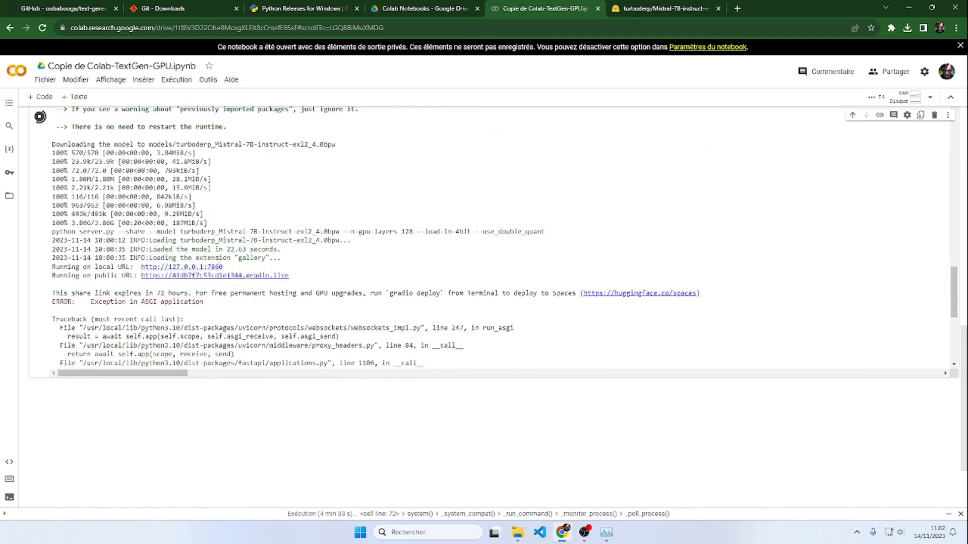
pyautogui.scroll(-10, 493, 279)
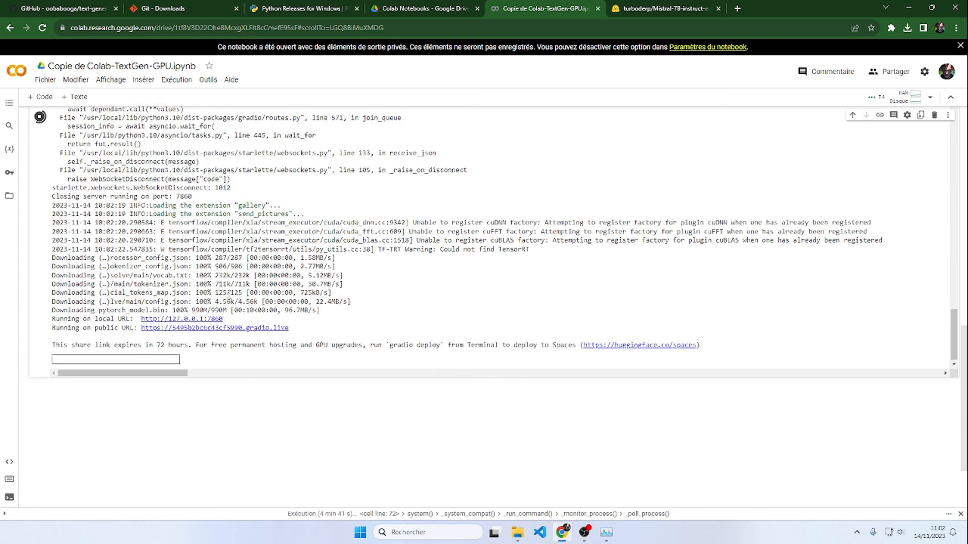
pyautogui.click(229, 328)
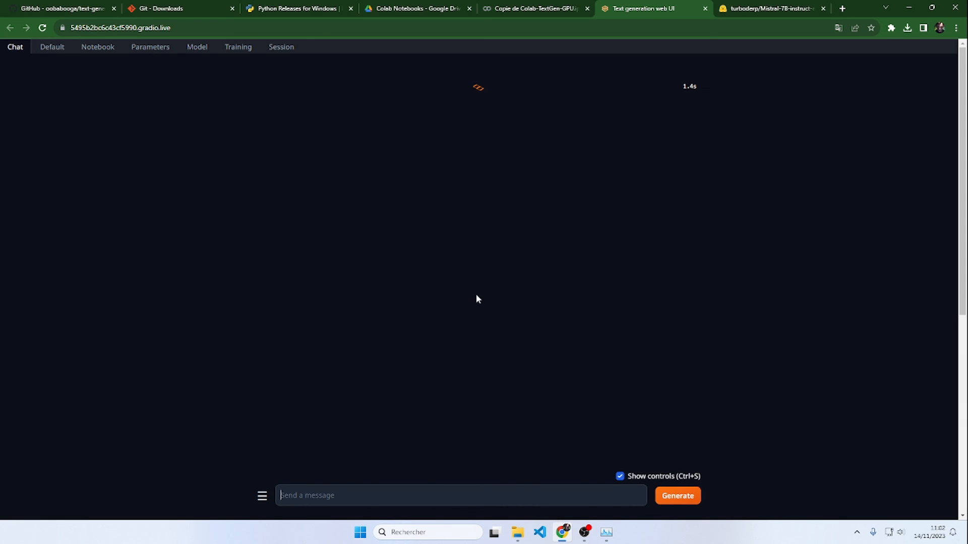
# Check the web UI's model settings and examine the picture upload area at the end of the chat page.
pyautogui.scroll(-3, 474, 297)
pyautogui.scroll(3, 468, 314)
pyautogui.click(197, 47)
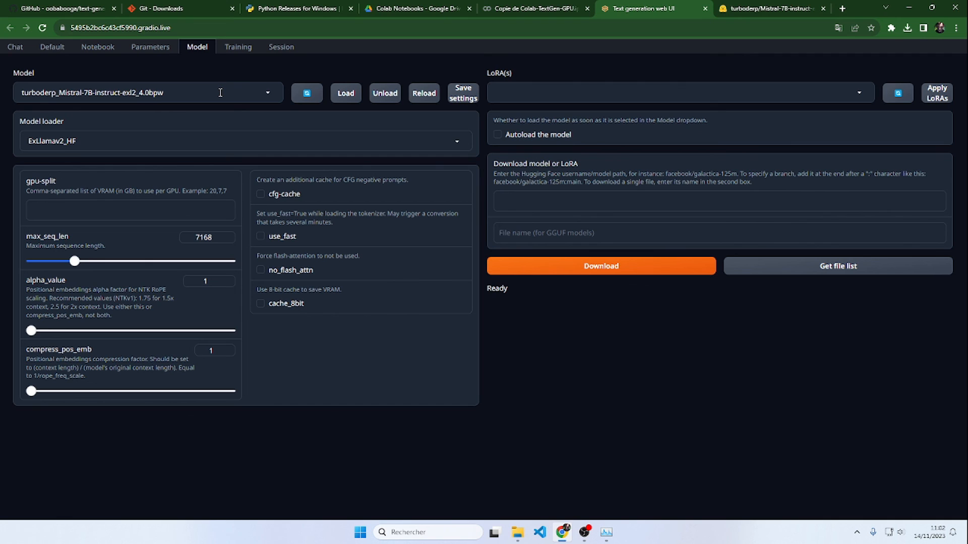
pyautogui.click(14, 46)
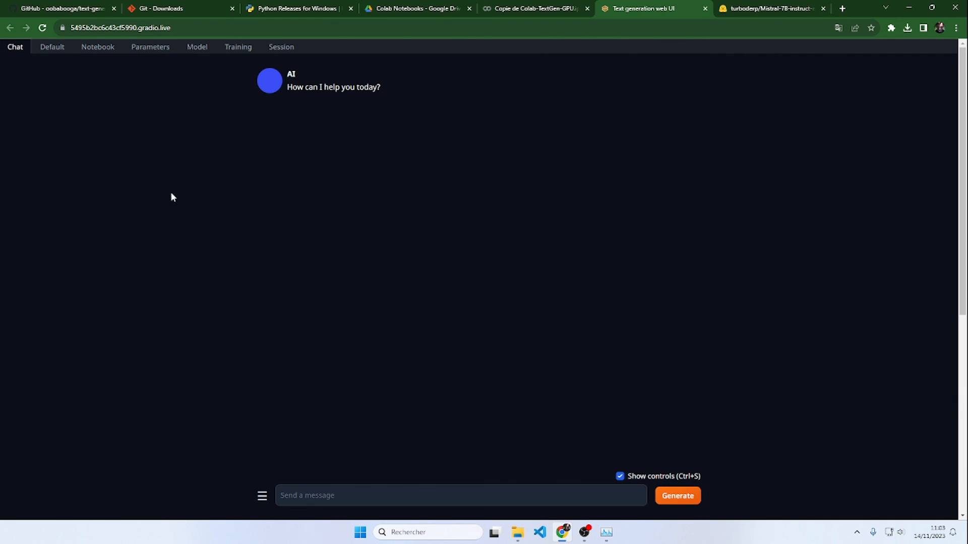
pyautogui.scroll(-7, 426, 358)
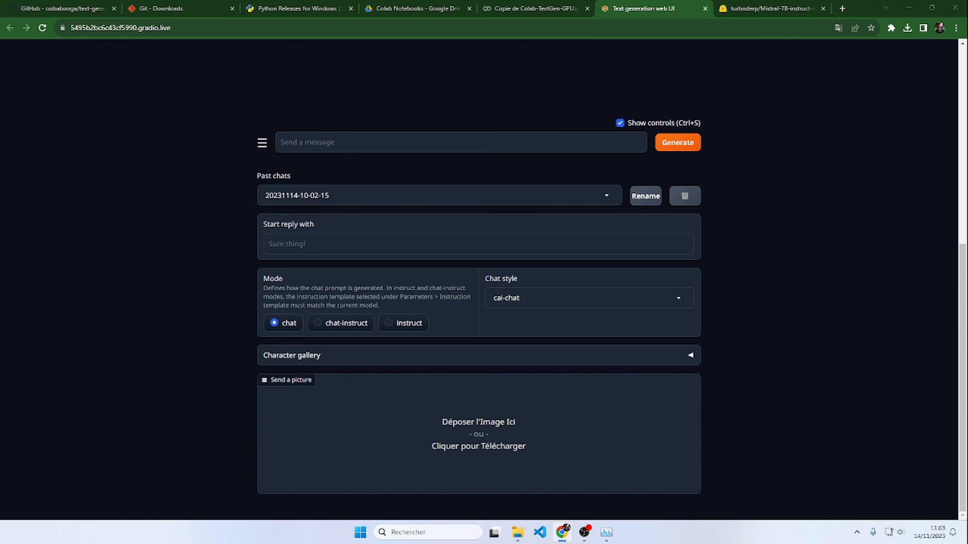
pyautogui.moveTo(967, 352); pyautogui.dragTo(422, 413)
pyautogui.scroll(3, 820, 359)
pyautogui.scroll(-3, 821, 358)
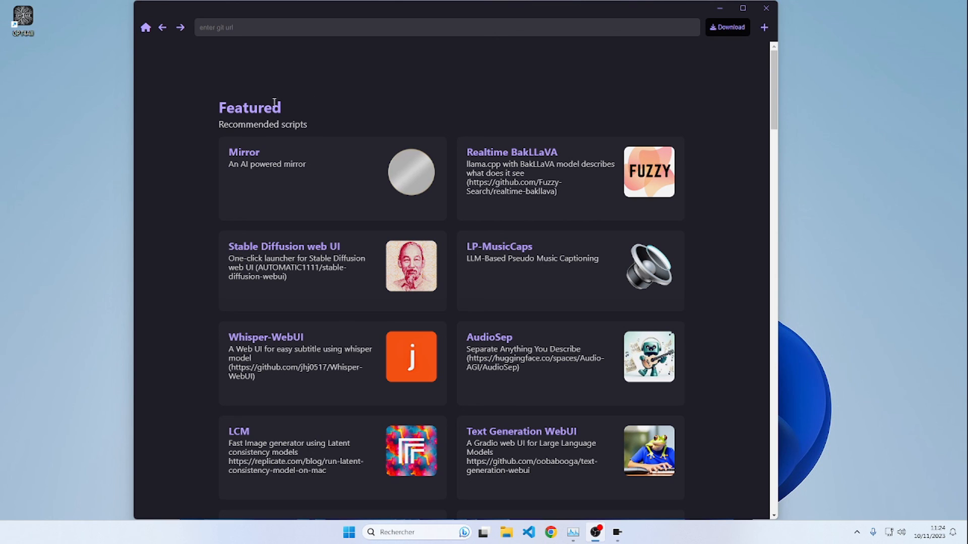
# In Pinokio, find Text Generation WebUI among the featured scripts and download it.
pyautogui.click(146, 28)
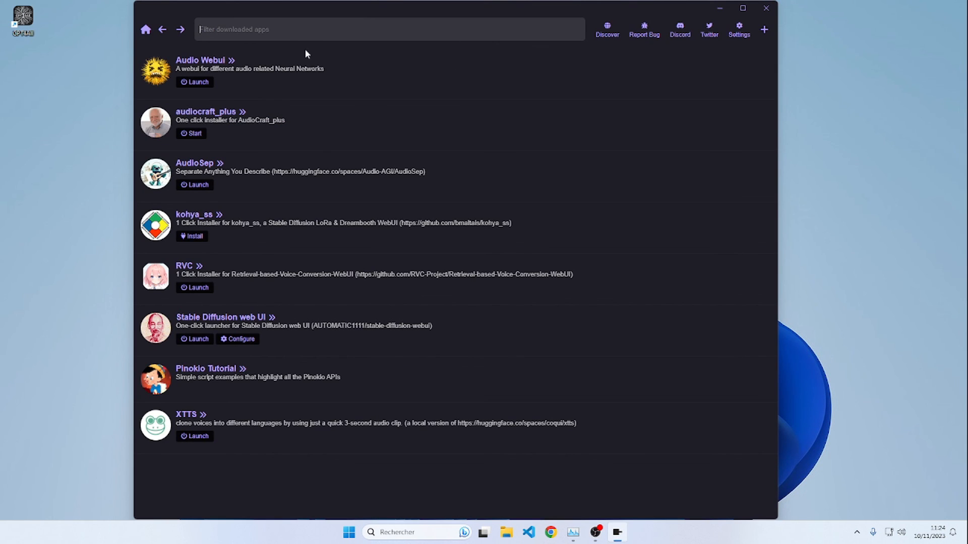
pyautogui.click(609, 31)
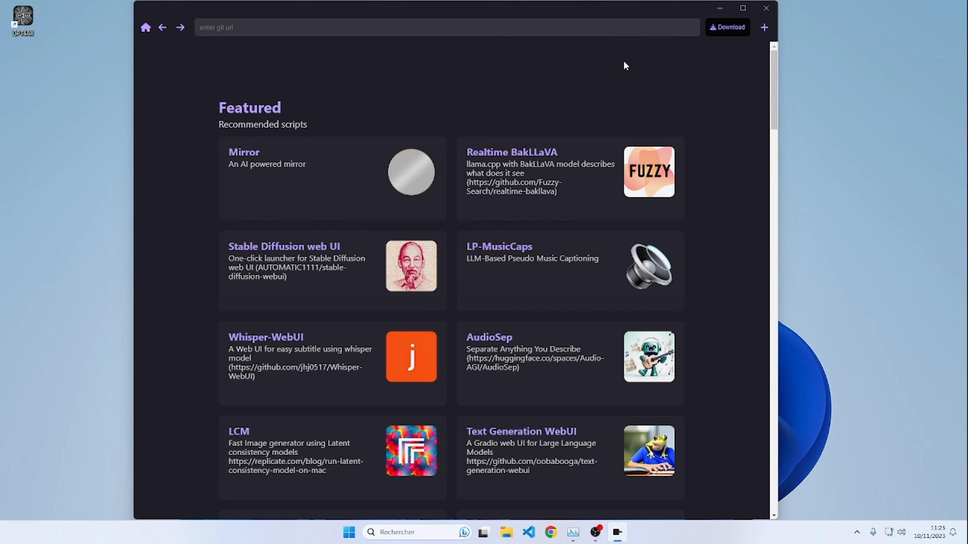
pyautogui.scroll(-4, 706, 227)
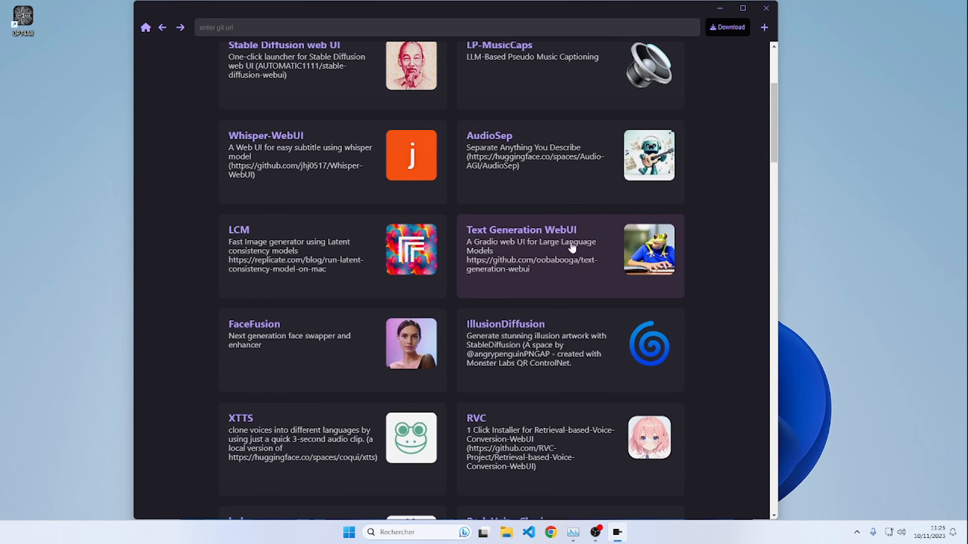
pyautogui.click(540, 247)
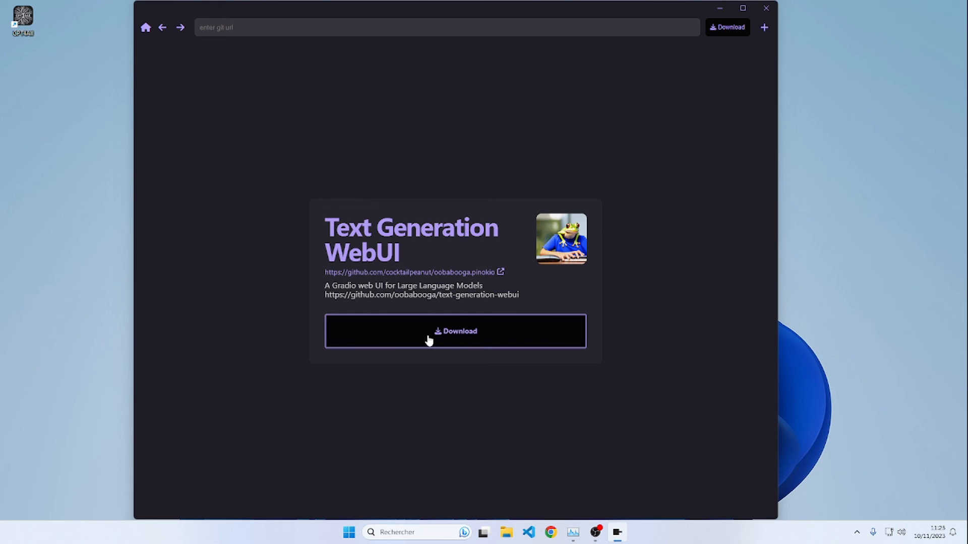
pyautogui.click(483, 341)
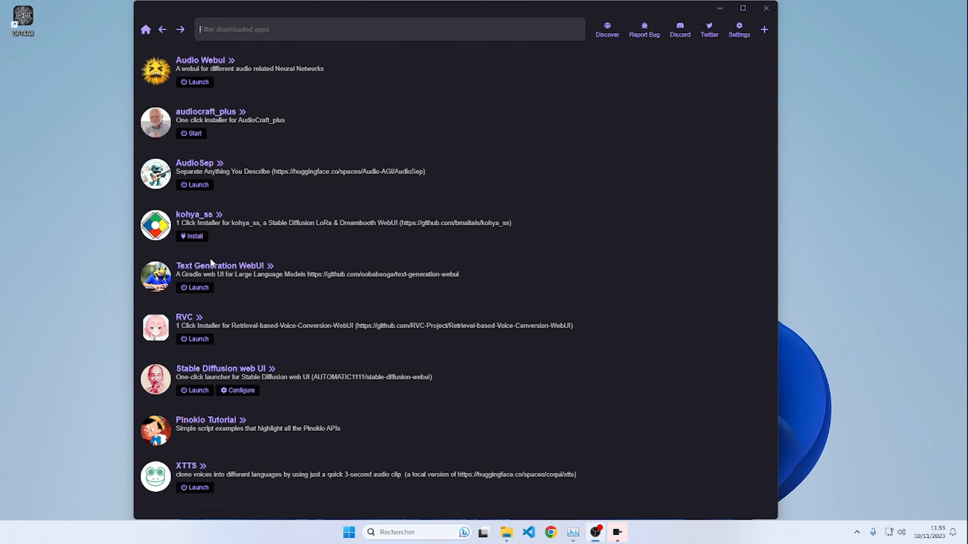
# Open the downloaded Text Generation WebUI and start installing its required components git, zip and conda nodejs.
pyautogui.click(202, 267)
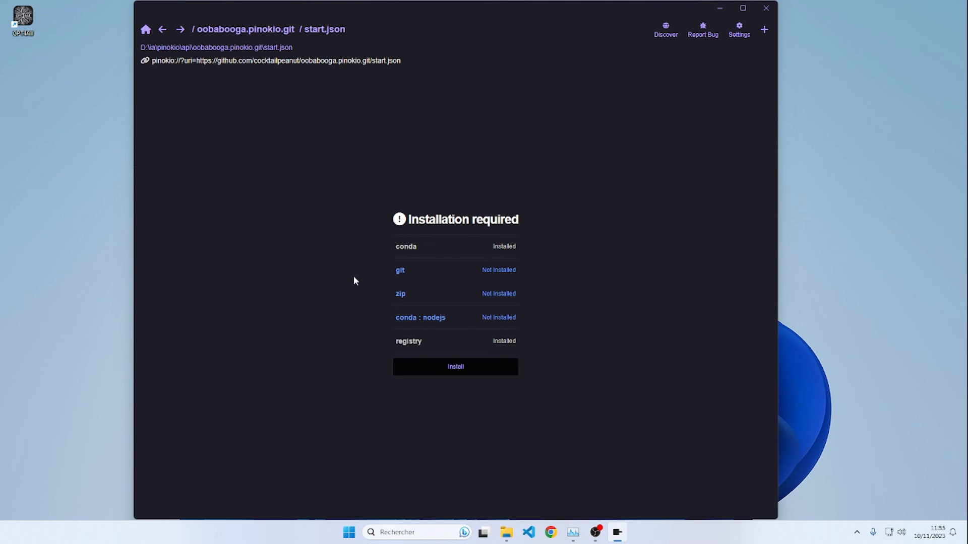
pyautogui.click(457, 371)
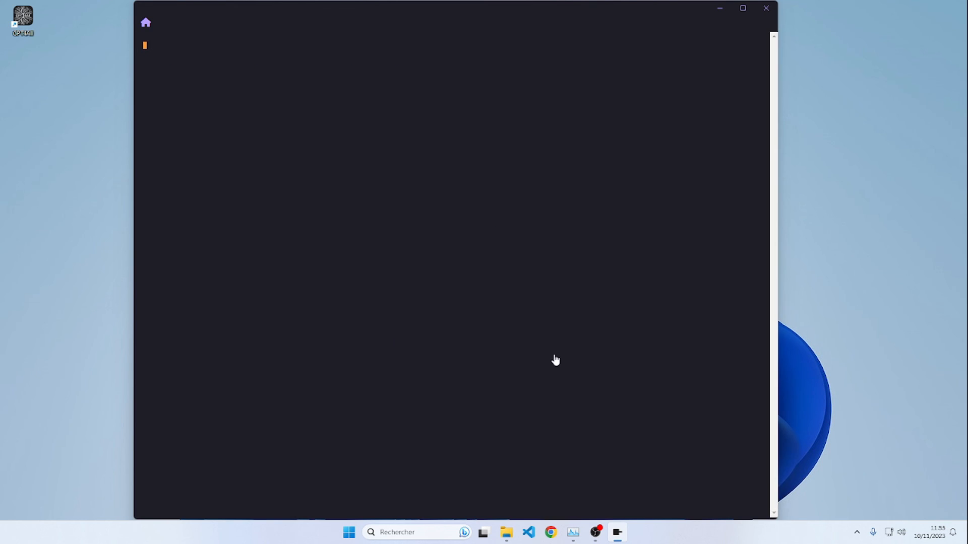